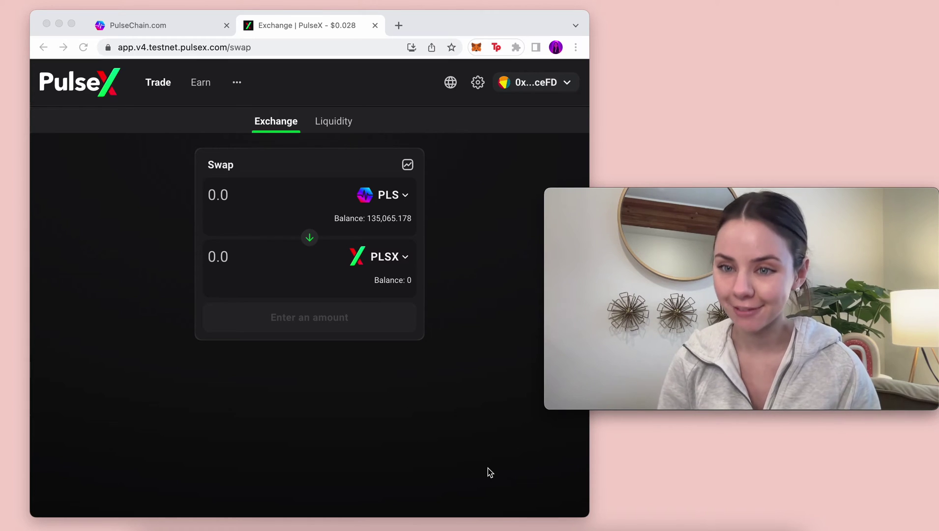
Switch to the PulseChain.com tab showing the Testnet V4 announcement.
{"action": "left_click", "coordinate": [138, 26]}
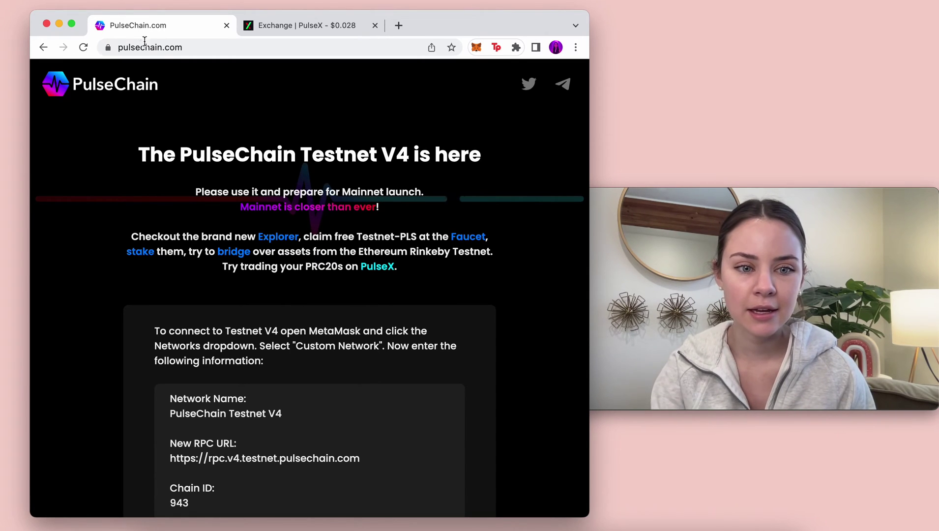
Open the Testnet Explorer link from the PulseChain.com announcement in a new tab.
{"action": "scroll", "coordinate": [345, 346], "scroll_direction": "down", "scroll_amount": 3}
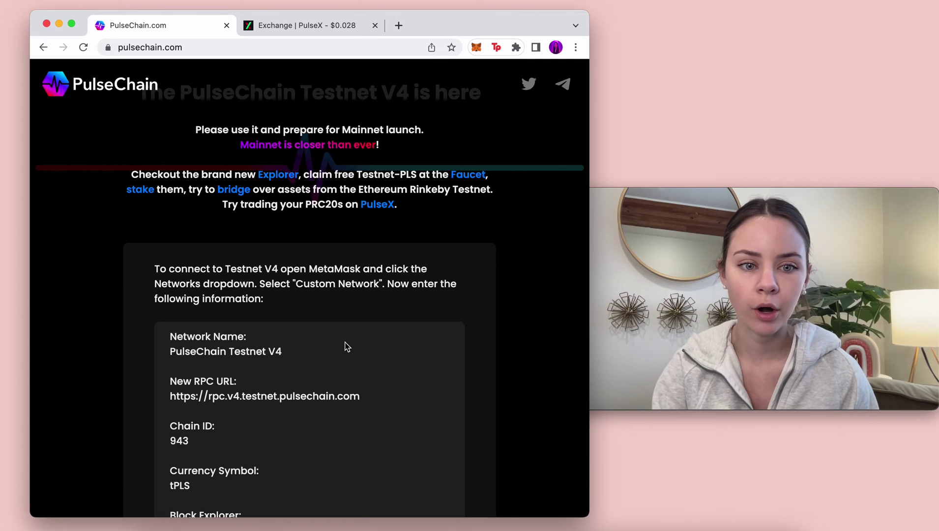
{"action": "scroll", "coordinate": [345, 346], "scroll_direction": "down", "scroll_amount": 4}
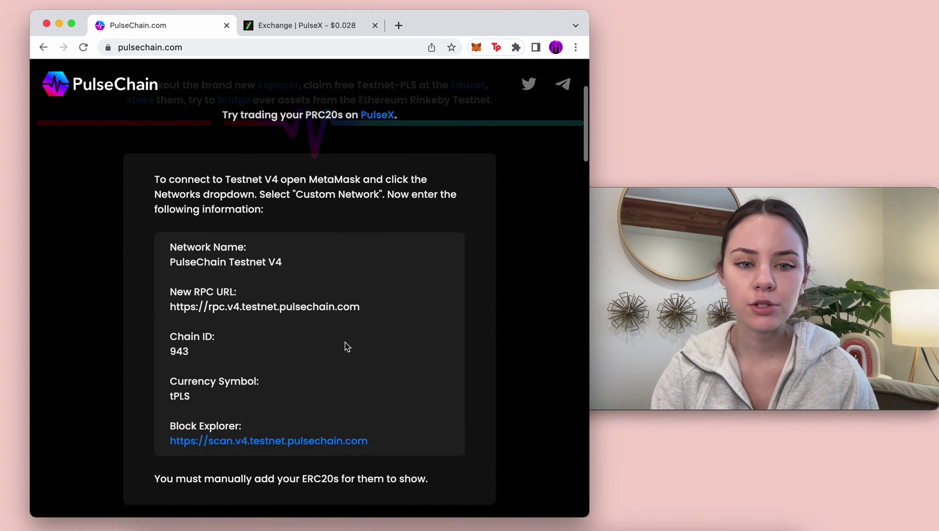
{"action": "scroll", "coordinate": [346, 346], "scroll_direction": "up", "scroll_amount": 5}
{"action": "left_click", "coordinate": [274, 193]}
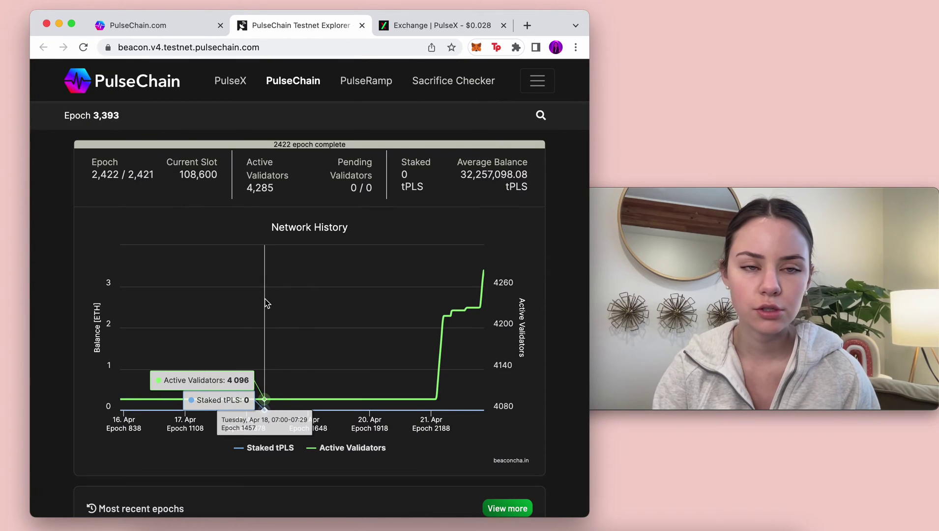
Glance back at PulseChain.com, then return to the explorer and review its epoch stats.
{"action": "left_click", "coordinate": [131, 25]}
{"action": "scroll", "coordinate": [383, 259], "scroll_direction": "up", "scroll_amount": 1}
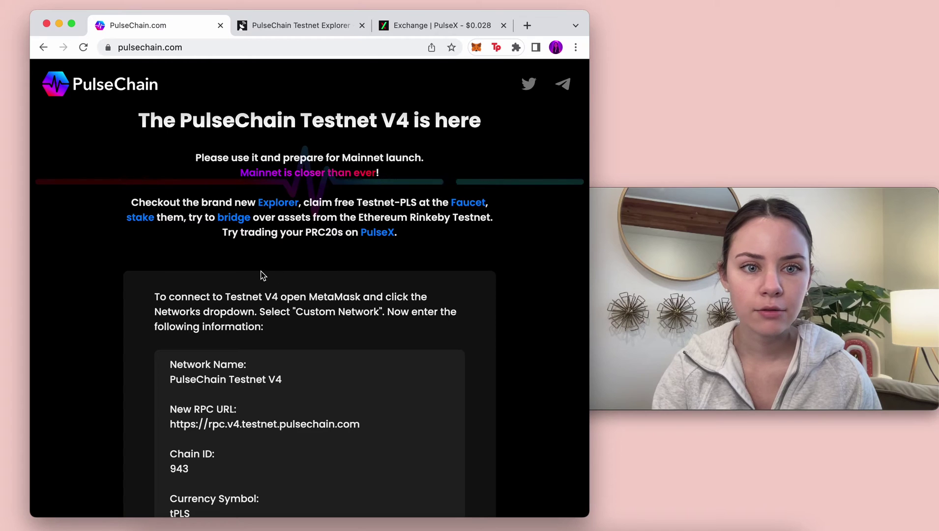
{"action": "left_click", "coordinate": [314, 25]}
{"action": "scroll", "coordinate": [244, 243], "scroll_direction": "down", "scroll_amount": 5}
{"action": "scroll", "coordinate": [244, 243], "scroll_direction": "down", "scroll_amount": 10}
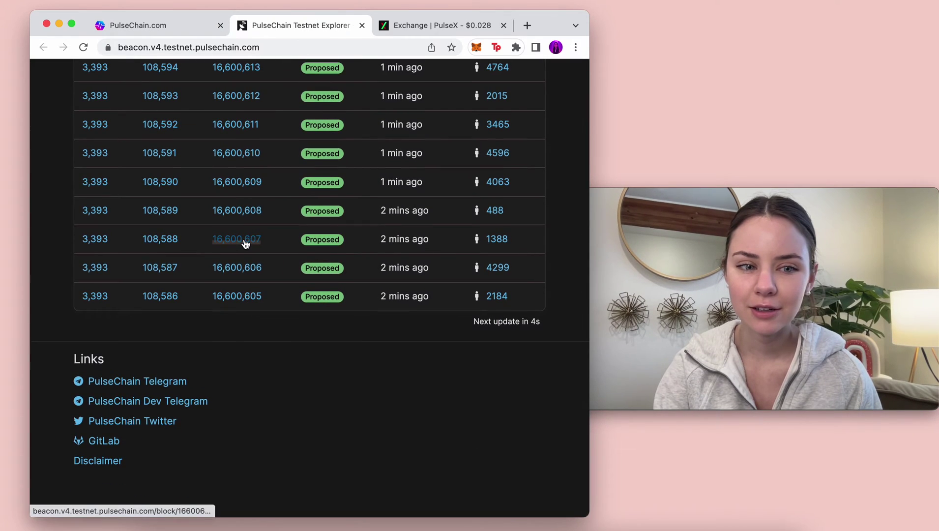
{"action": "scroll", "coordinate": [241, 244], "scroll_direction": "up", "scroll_amount": 8}
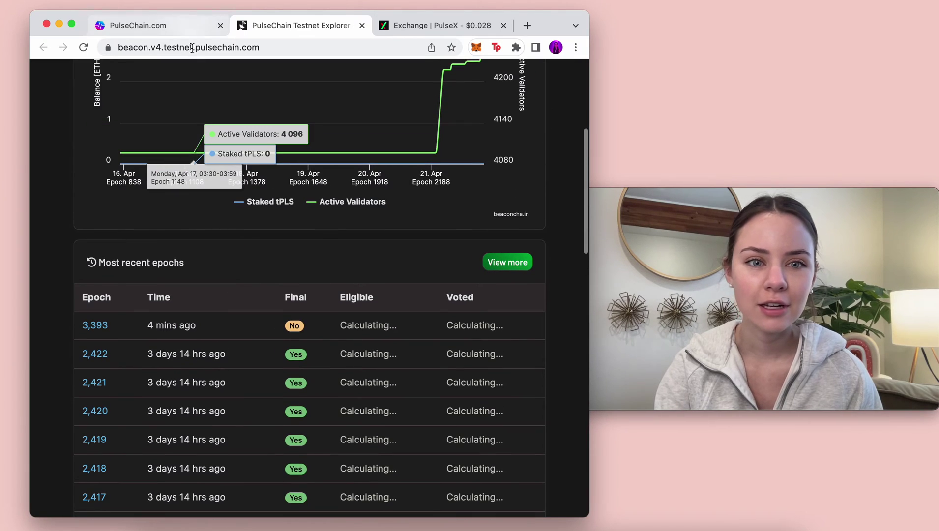
{"action": "scroll", "coordinate": [191, 196], "scroll_direction": "up", "scroll_amount": 5}
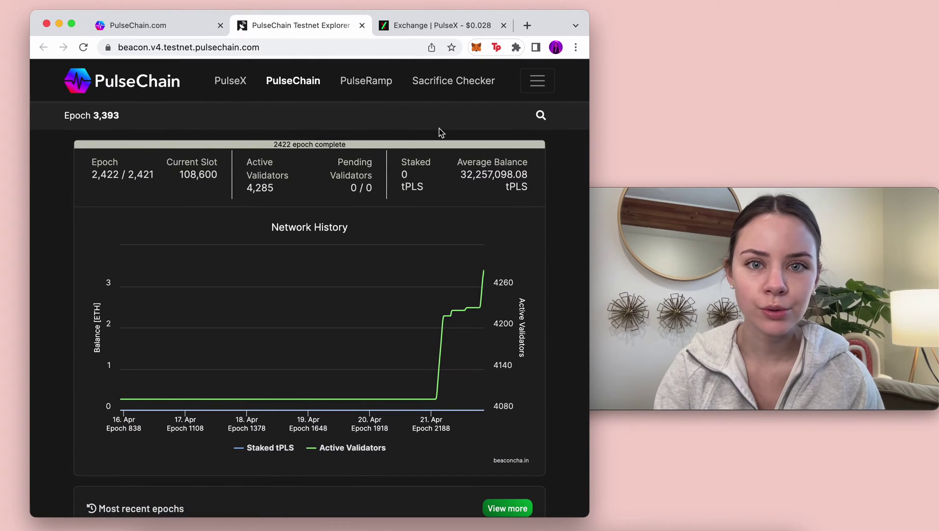
Load the explorer's Validators dashboard, then return to PulseChain.com's For Developers section.
{"action": "left_click", "coordinate": [536, 86]}
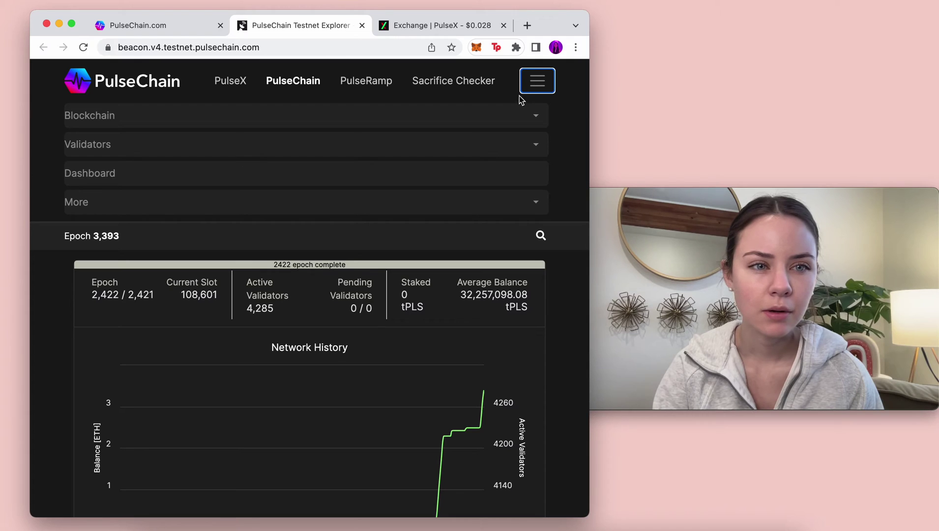
{"action": "left_click", "coordinate": [461, 176]}
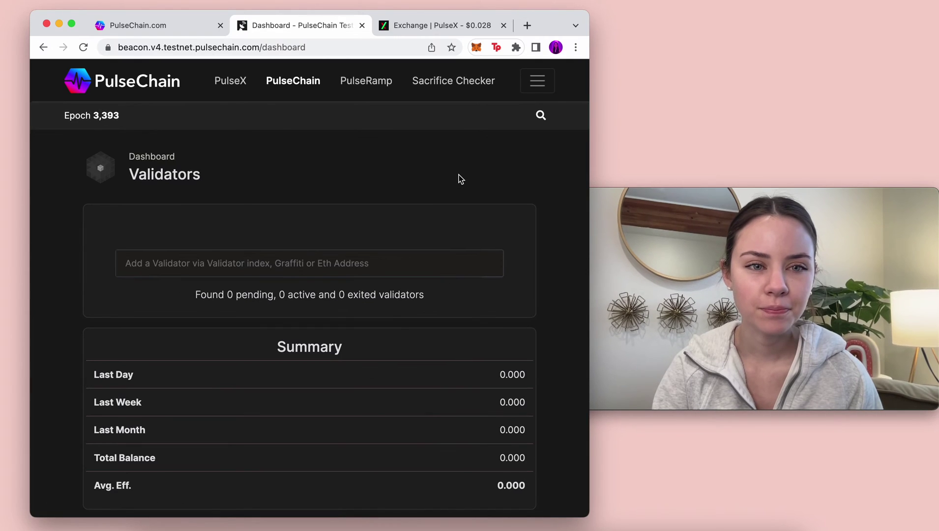
{"action": "scroll", "coordinate": [414, 197], "scroll_direction": "down", "scroll_amount": 10}
{"action": "scroll", "coordinate": [414, 197], "scroll_direction": "up", "scroll_amount": 10}
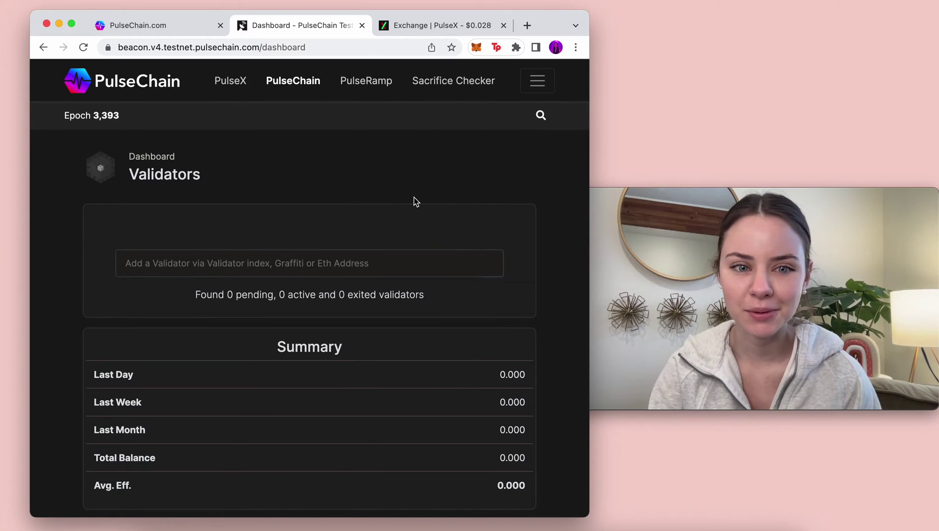
{"action": "left_click", "coordinate": [172, 26]}
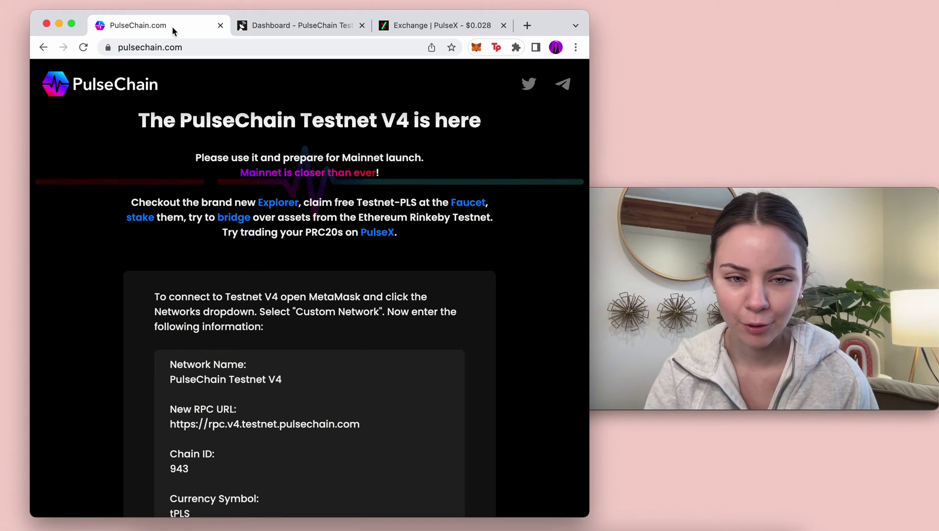
{"action": "scroll", "coordinate": [218, 327], "scroll_direction": "down", "scroll_amount": 8}
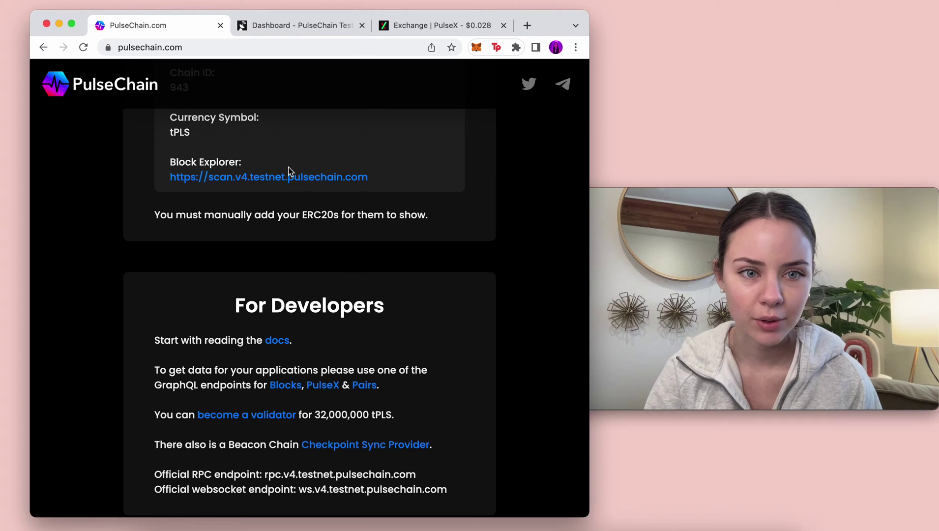
Open the scan.v4 Block Explorer in its own tab, then bring the Validators dashboard back.
{"action": "left_click", "coordinate": [289, 174]}
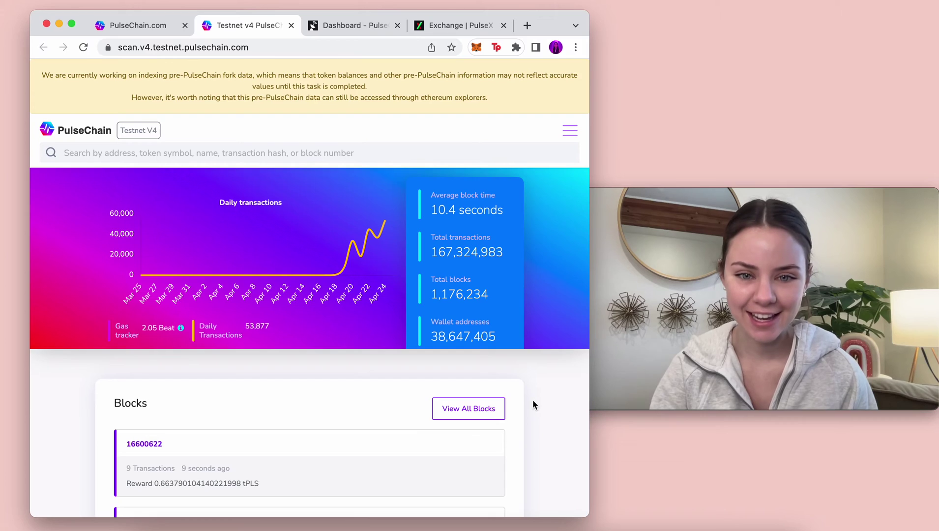
{"action": "scroll", "coordinate": [533, 400], "scroll_direction": "down", "scroll_amount": 20}
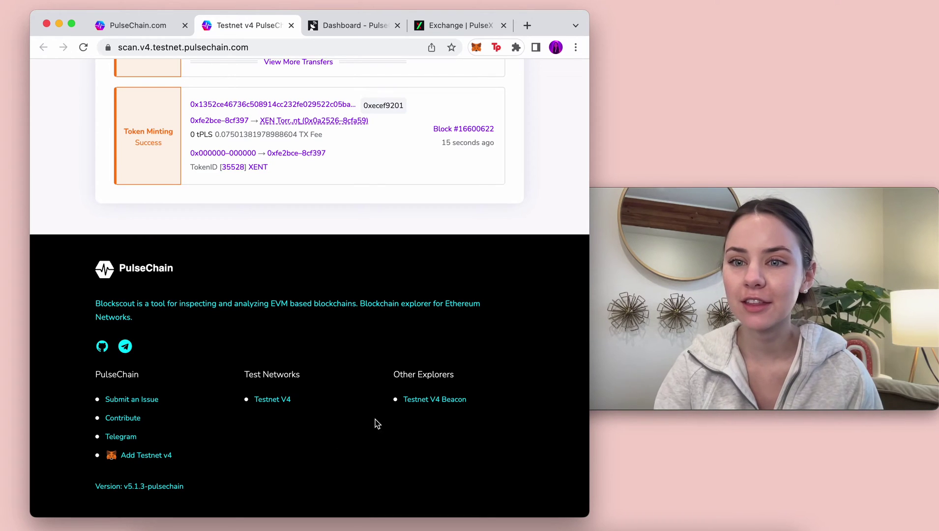
{"action": "scroll", "coordinate": [533, 337], "scroll_direction": "up", "scroll_amount": 20}
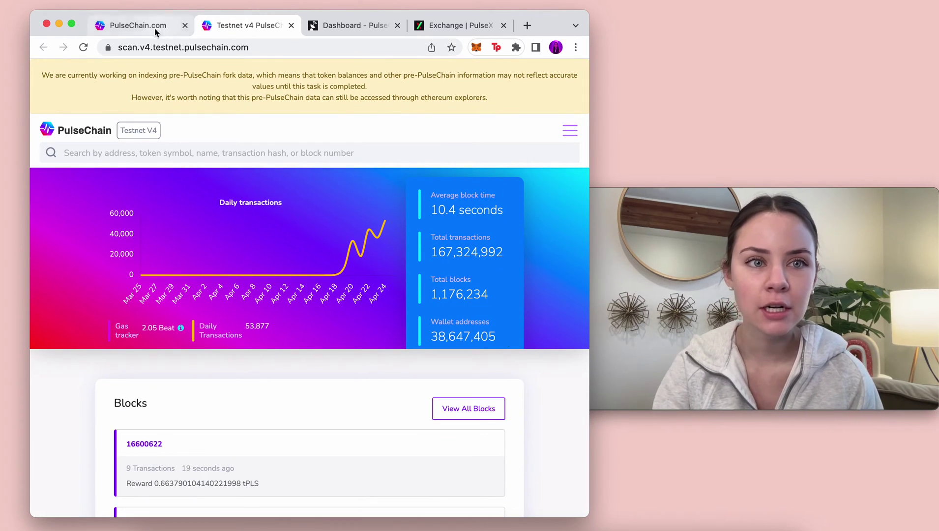
{"action": "left_click", "coordinate": [150, 27]}
{"action": "left_click", "coordinate": [353, 29]}
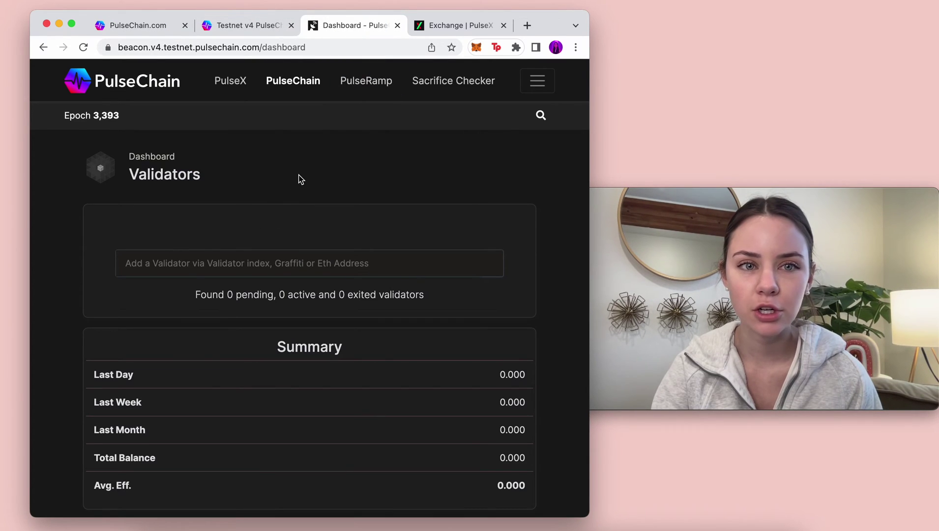
Close the v3 exchange tab opened from the beacon nav bar and return to PulseChain.com.
{"action": "left_click", "coordinate": [228, 88]}
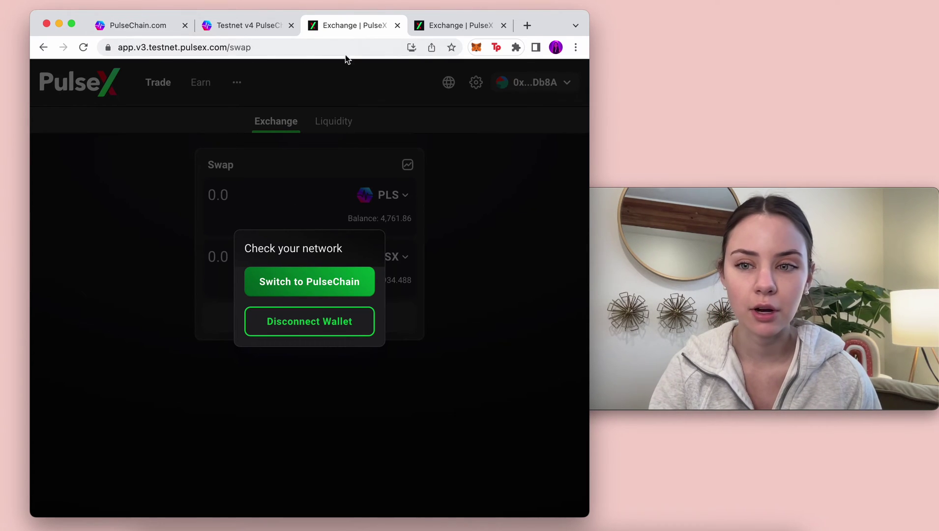
{"action": "left_click", "coordinate": [397, 26]}
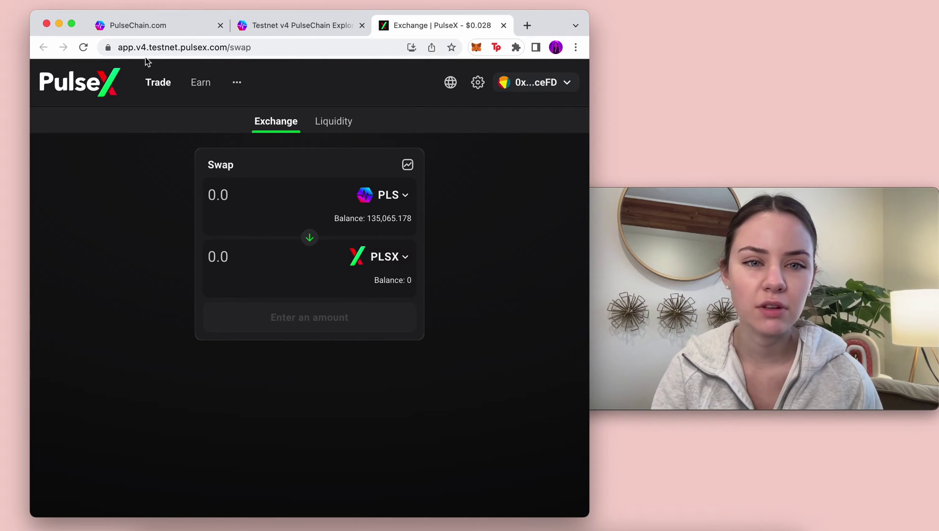
{"action": "left_click", "coordinate": [136, 27]}
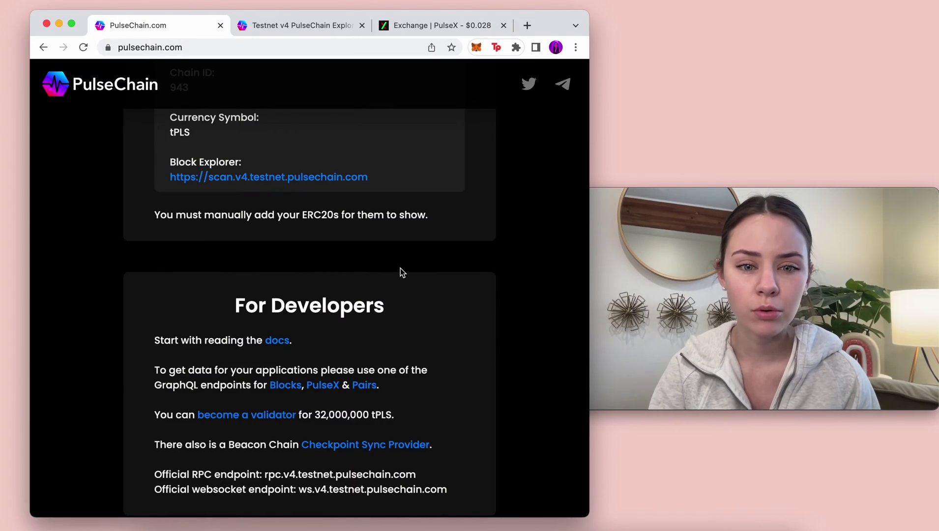
{"action": "scroll", "coordinate": [401, 268], "scroll_direction": "up", "scroll_amount": 10}
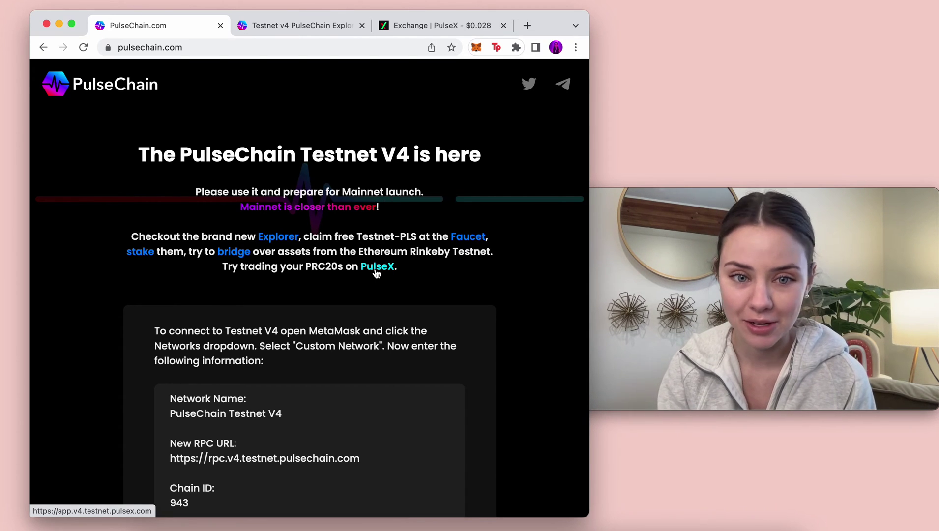
From the Testnet V4 block explorer's Apps menu, open the Testnet V4 Beacon Explorer.
{"action": "left_click", "coordinate": [297, 23]}
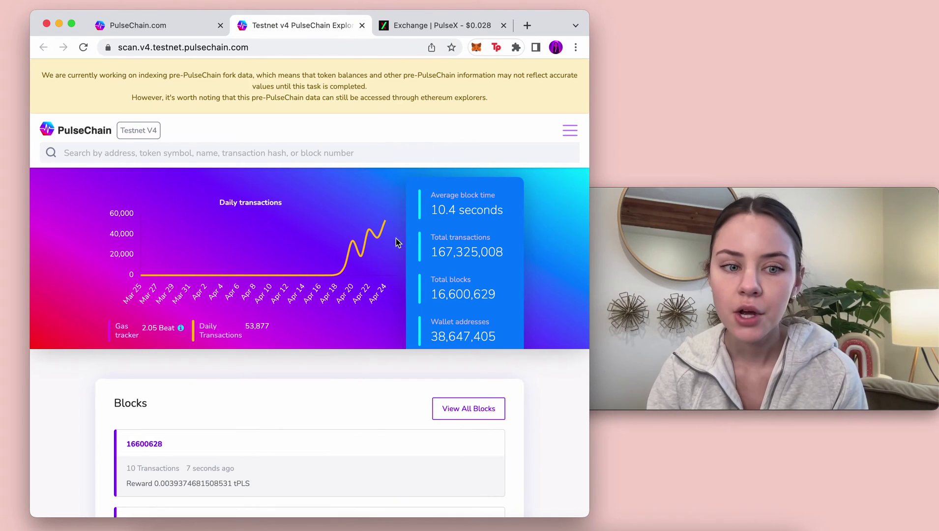
{"action": "left_click", "coordinate": [572, 131]}
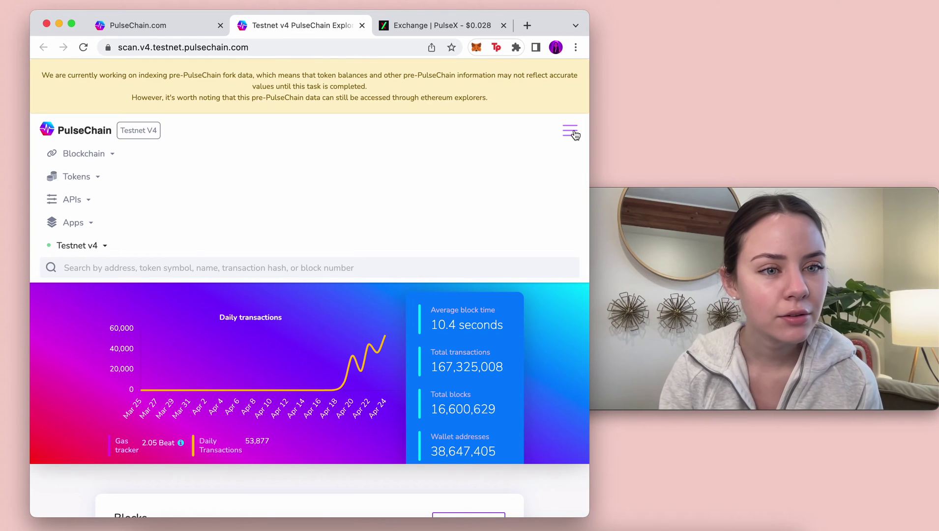
{"action": "left_click", "coordinate": [88, 247]}
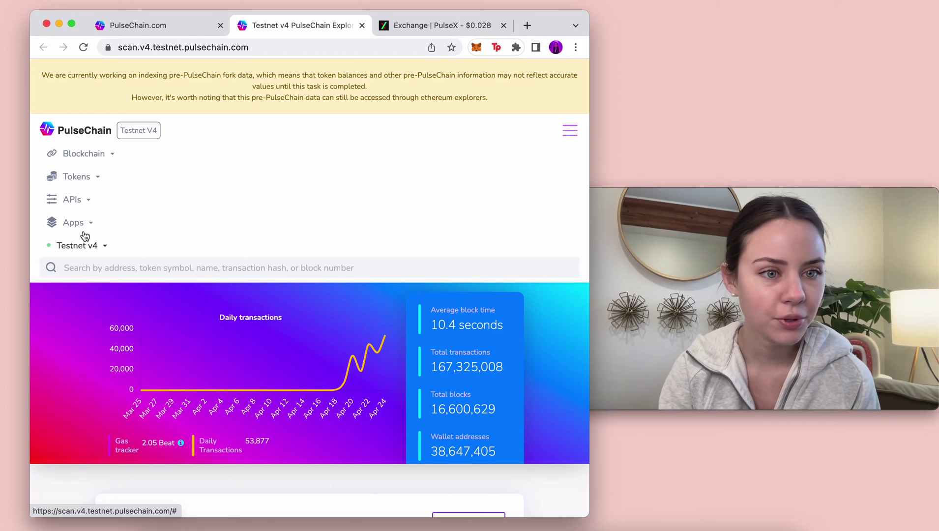
{"action": "mouse_move", "coordinate": [80, 229]}
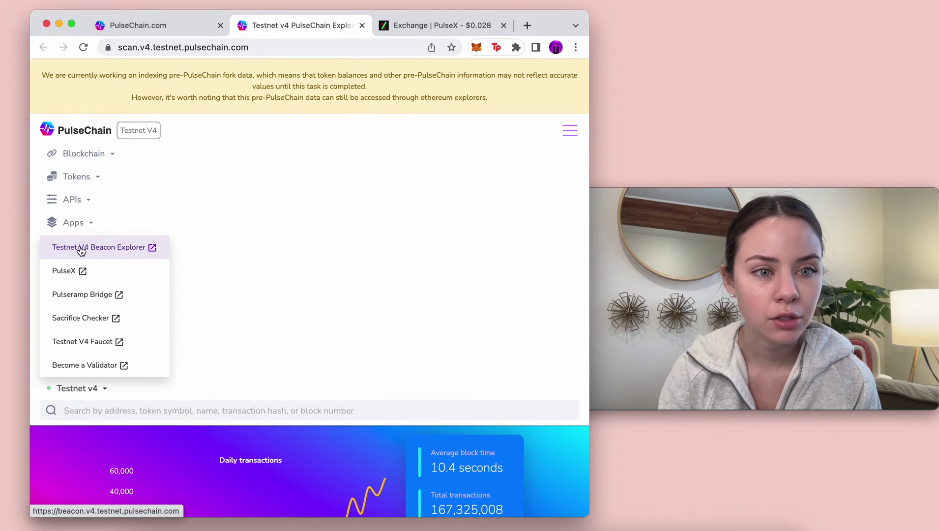
{"action": "left_click", "coordinate": [78, 248]}
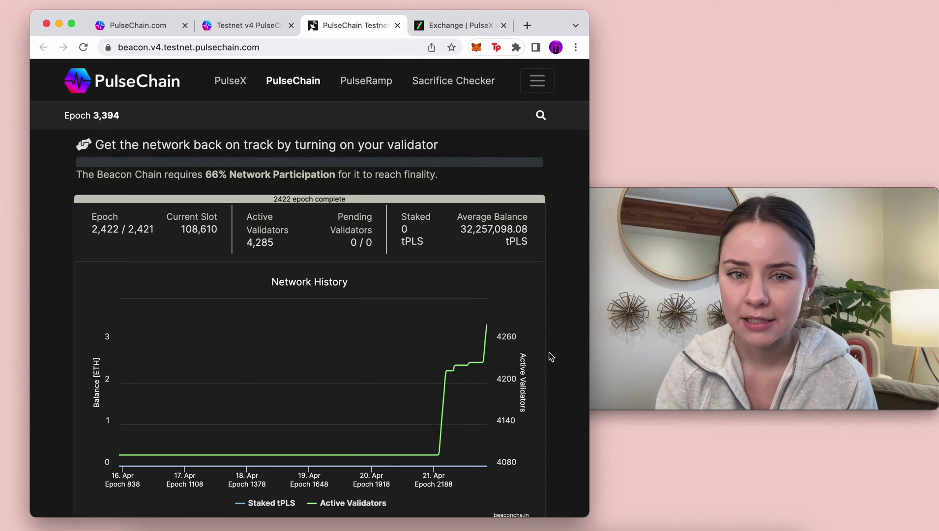
Scroll through the beacon page and back up to epoch 2,422 stats and Network History chart.
{"action": "scroll", "coordinate": [550, 357], "scroll_direction": "down", "scroll_amount": 1}
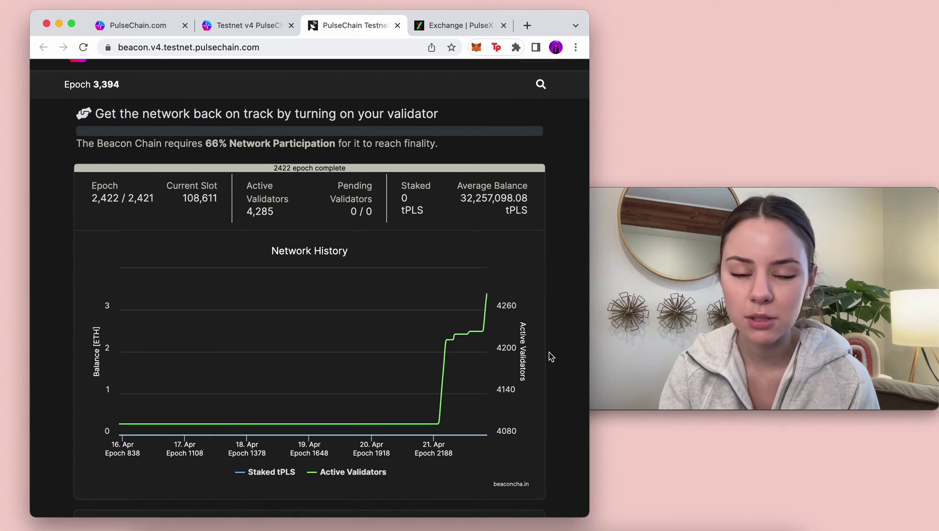
{"action": "scroll", "coordinate": [551, 357], "scroll_direction": "down", "scroll_amount": 6}
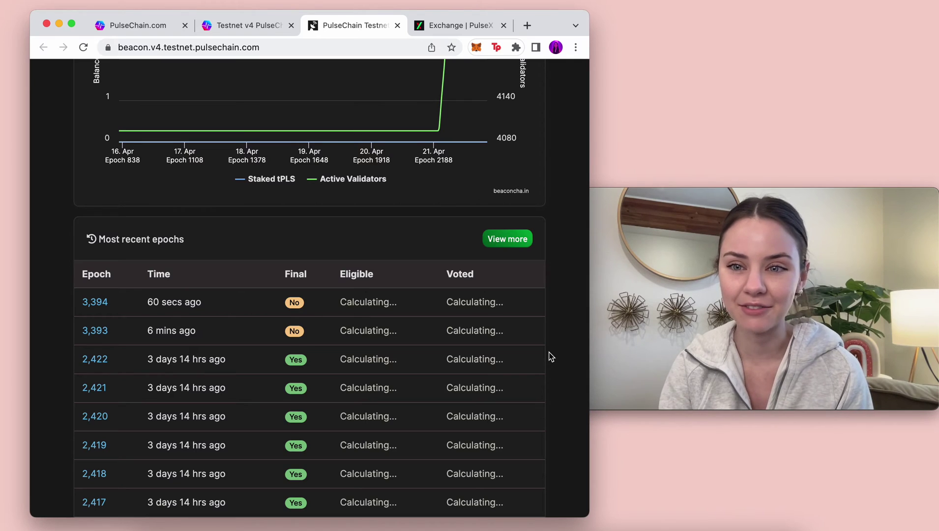
{"action": "scroll", "coordinate": [551, 357], "scroll_direction": "down", "scroll_amount": 5}
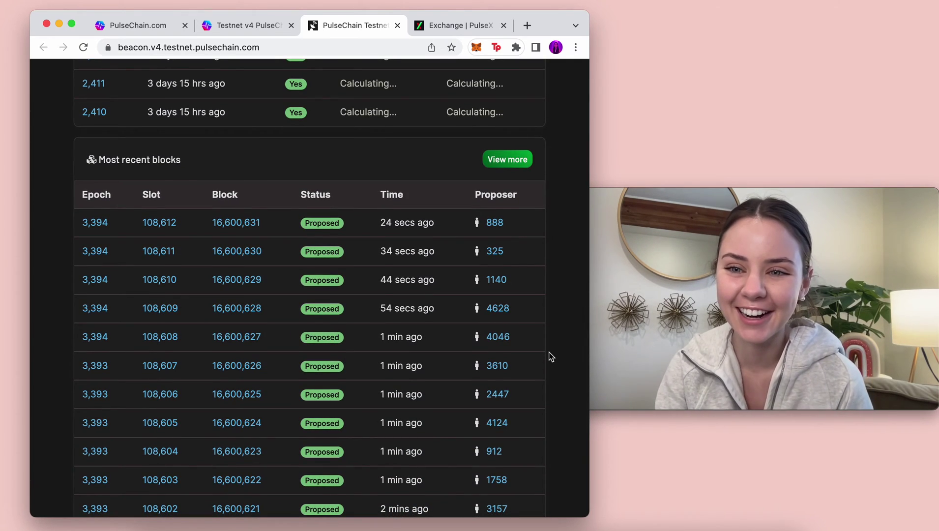
{"action": "scroll", "coordinate": [551, 357], "scroll_direction": "down", "scroll_amount": 6}
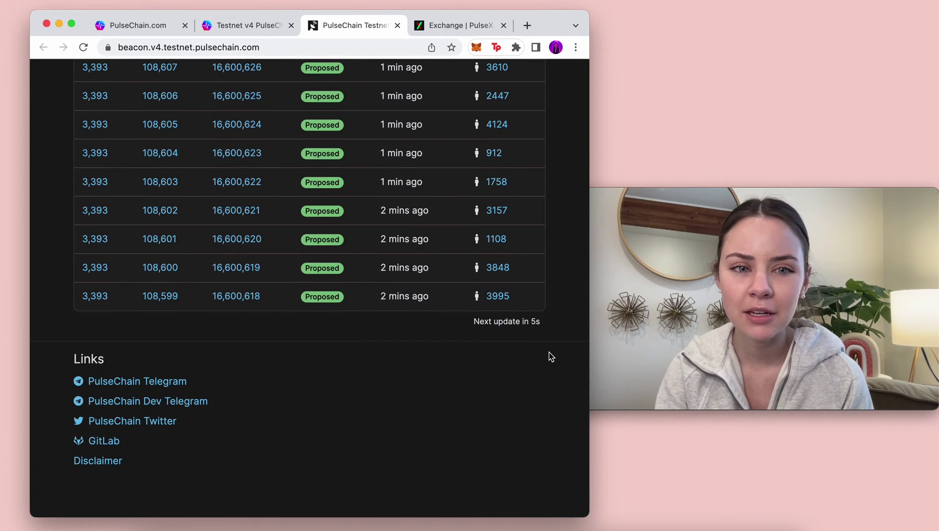
{"action": "scroll", "coordinate": [551, 357], "scroll_direction": "up", "scroll_amount": 15}
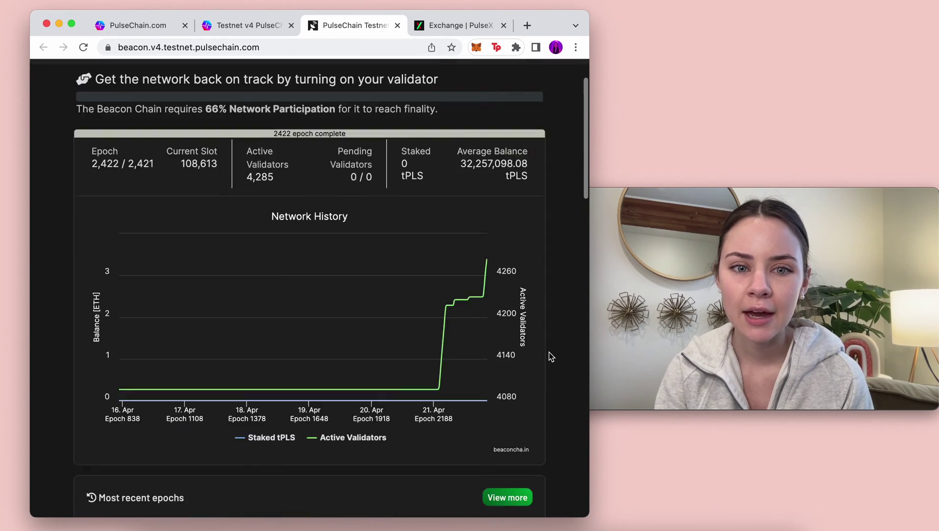
{"action": "scroll", "coordinate": [551, 357], "scroll_direction": "up", "scroll_amount": 2}
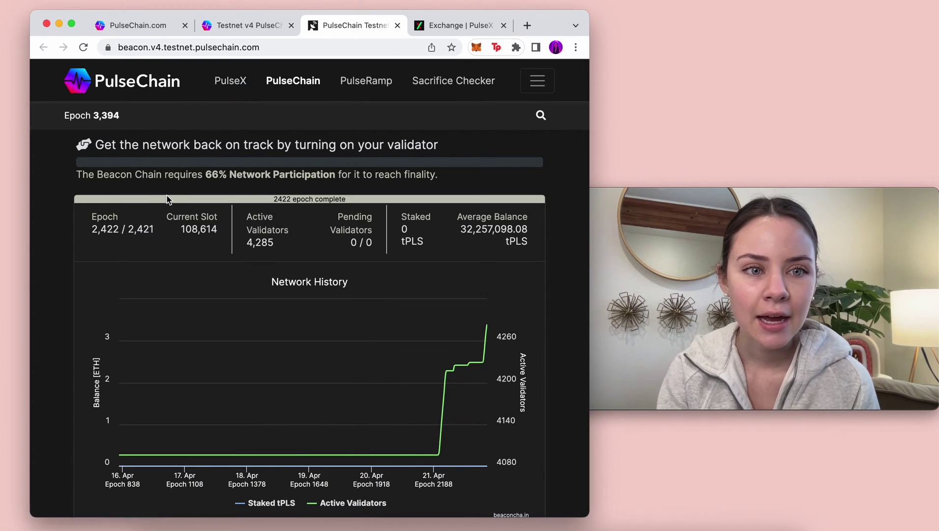
Open PulseX from the explorer and change its URL from v3 to the v4 testnet swap page.
{"action": "left_click", "coordinate": [236, 90]}
{"action": "mouse_move", "coordinate": [236, 91]}
{"action": "left_click", "coordinate": [147, 48]}
{"action": "left_click", "coordinate": [144, 52]}
{"action": "key", "text": "BackSpace"}
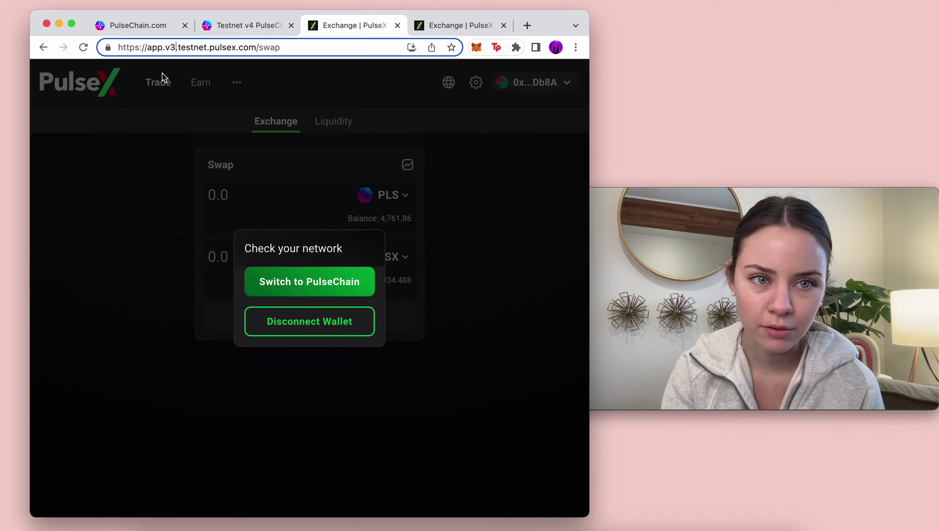
{"action": "type", "text": "4"}
{"action": "key", "text": "Return"}
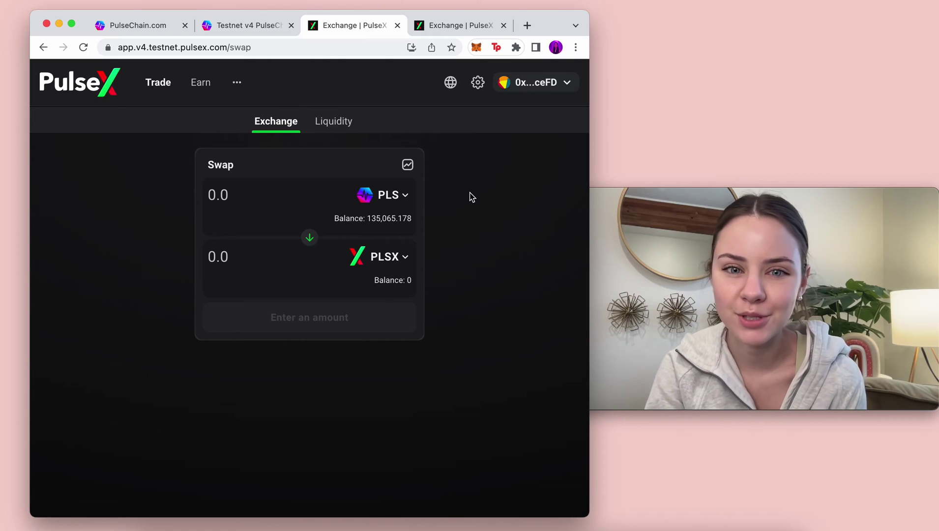
Enter 50,000 PLS to swap for PLSX and expand the price details (about 174,539 PLSX).
{"action": "left_click", "coordinate": [229, 196]}
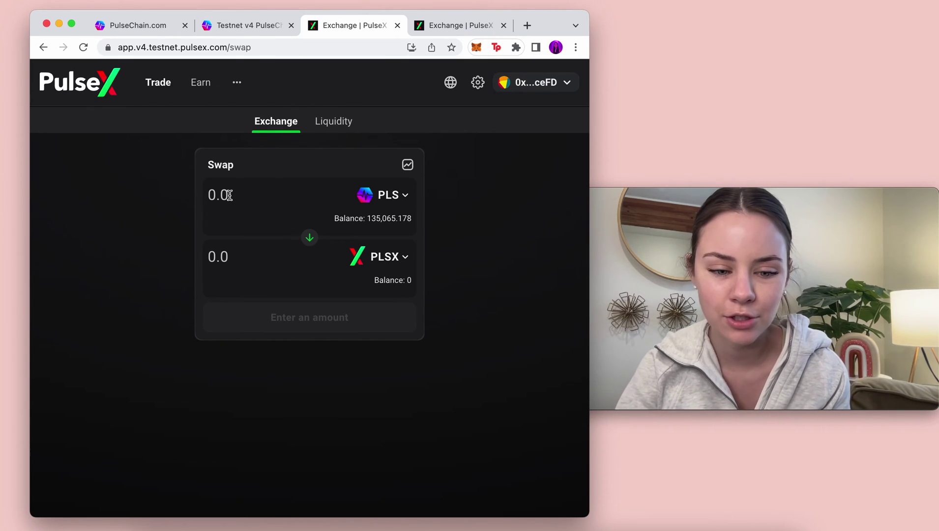
{"action": "type", "text": "50,00"}
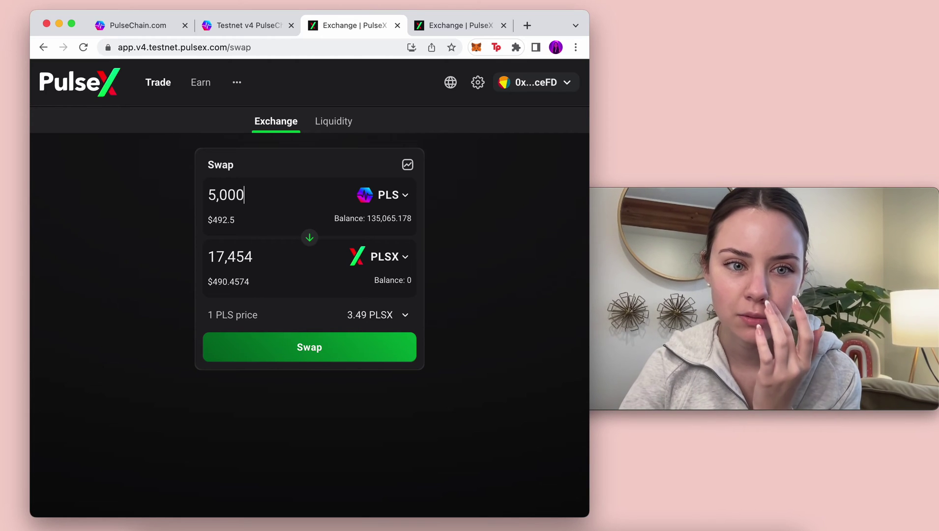
{"action": "type", "text": "0"}
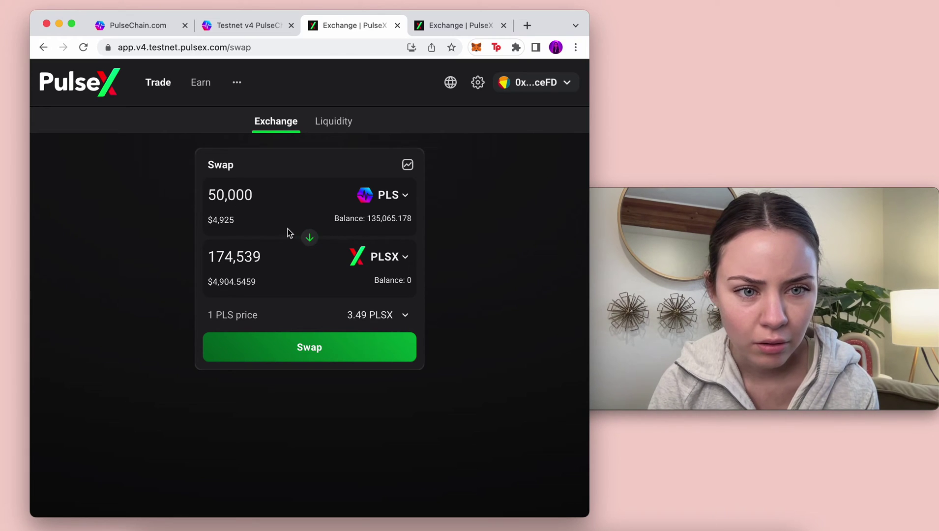
{"action": "left_click", "coordinate": [406, 314]}
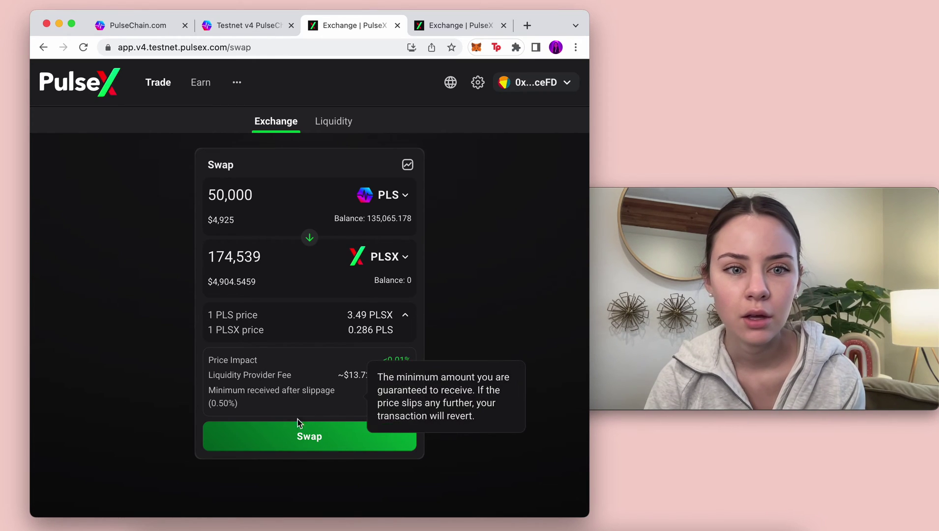
Confirm the 50,000 PLS swap in PulseX and MetaMask, then dismiss the submitted and receipt notices.
{"action": "left_click", "coordinate": [254, 444]}
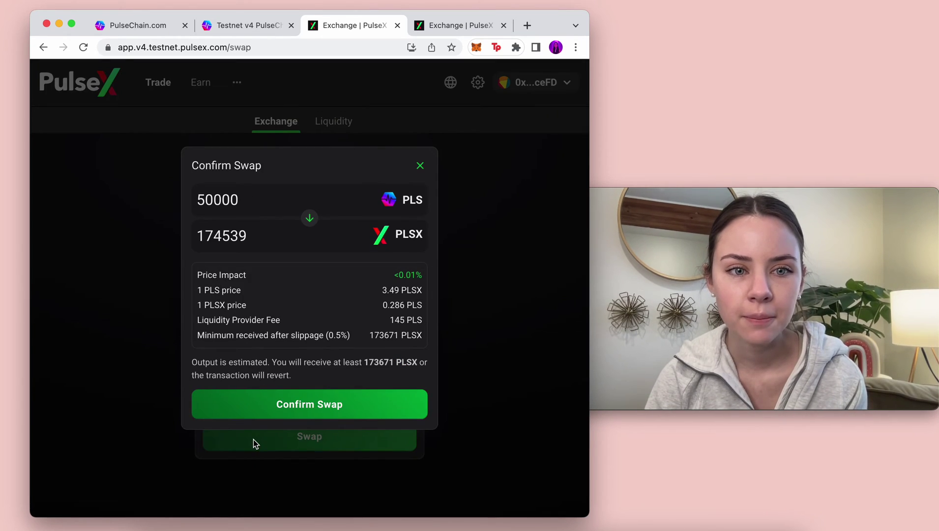
{"action": "left_click", "coordinate": [335, 404]}
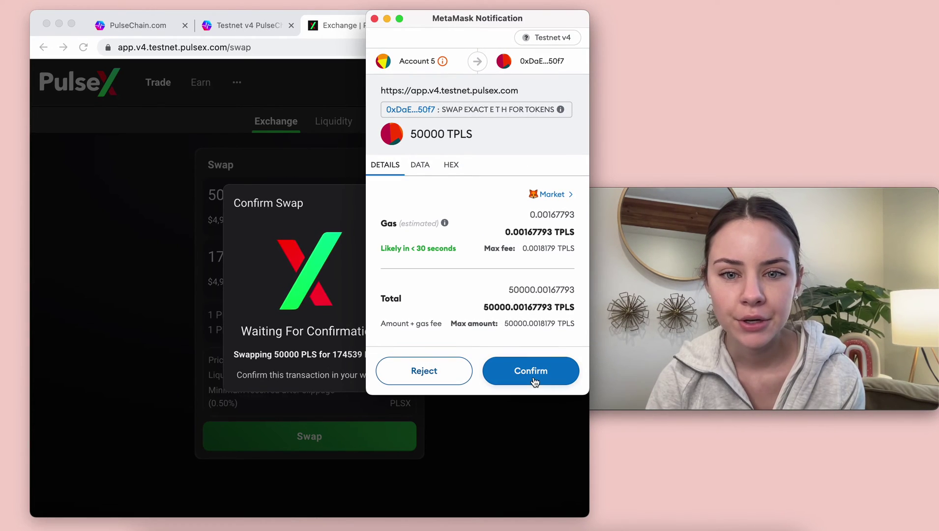
{"action": "left_click", "coordinate": [534, 382]}
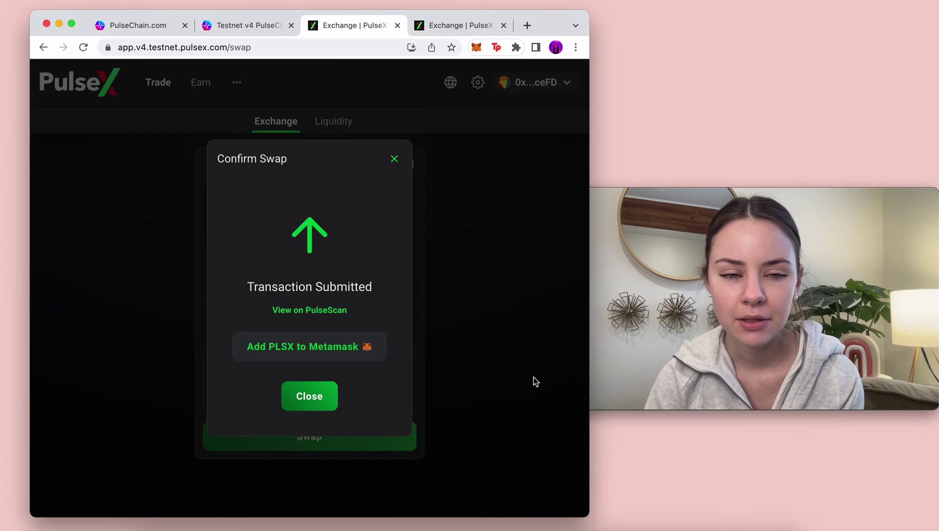
{"action": "left_click", "coordinate": [306, 401]}
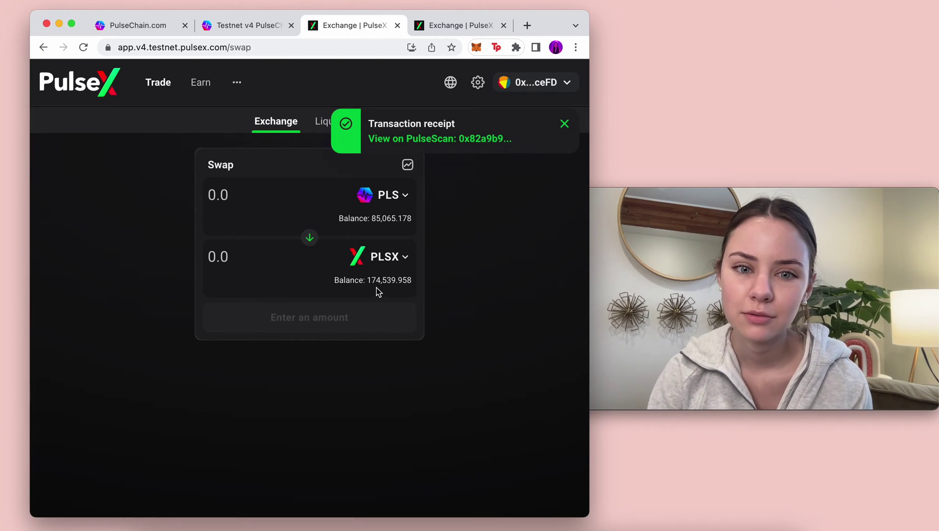
{"action": "left_click", "coordinate": [565, 123]}
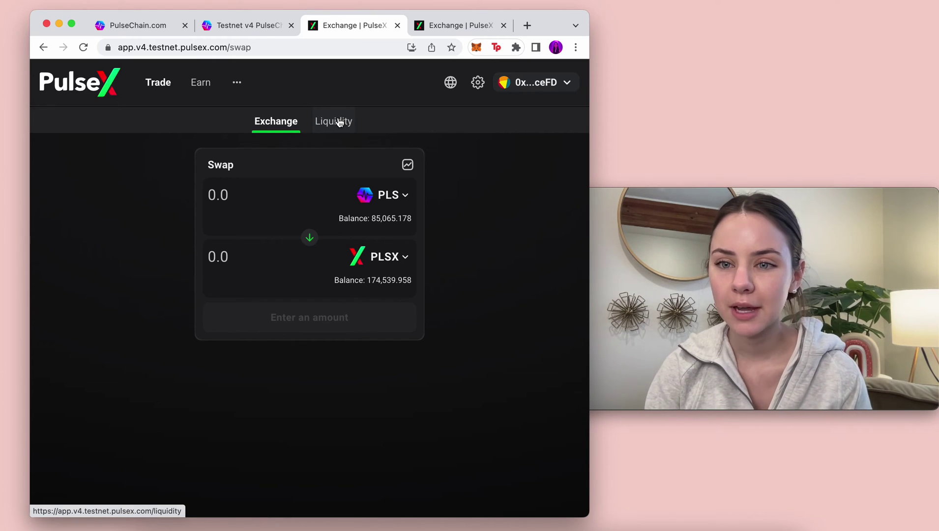
Look up the PLS/PLSX pool by picking PLSX under Find other LP tokens.
{"action": "left_click", "coordinate": [340, 123]}
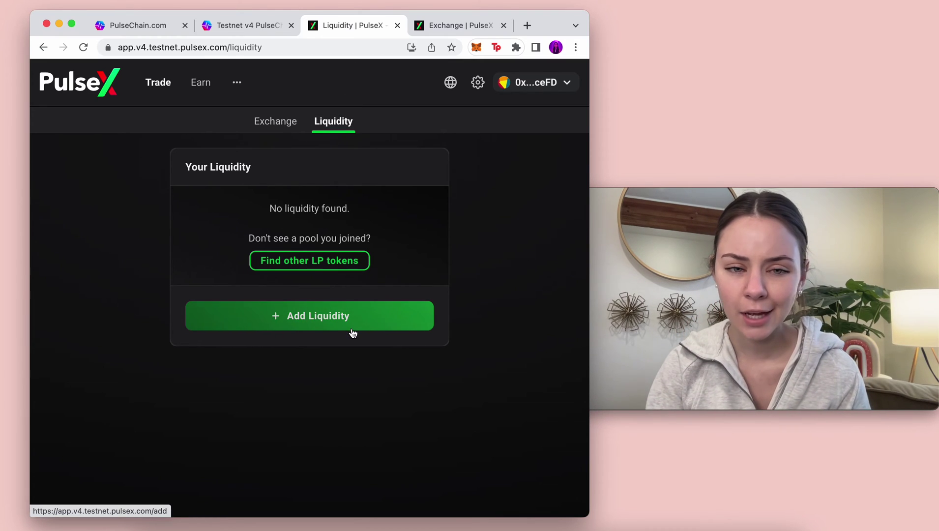
{"action": "left_click", "coordinate": [330, 261]}
{"action": "left_click", "coordinate": [317, 244]}
{"action": "left_click", "coordinate": [288, 271]}
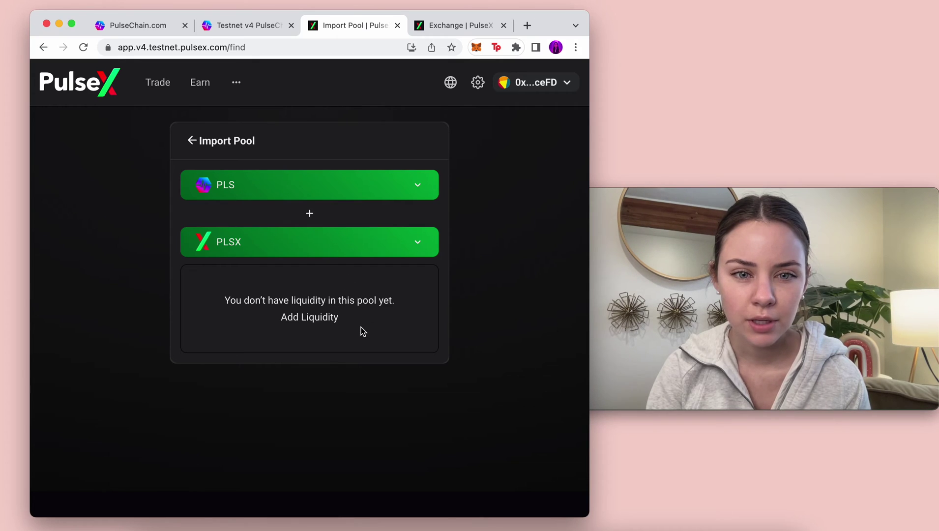
Start adding liquidity with 20,000 PLS, which pairs with 70,021.3 PLSX.
{"action": "left_click", "coordinate": [305, 319]}
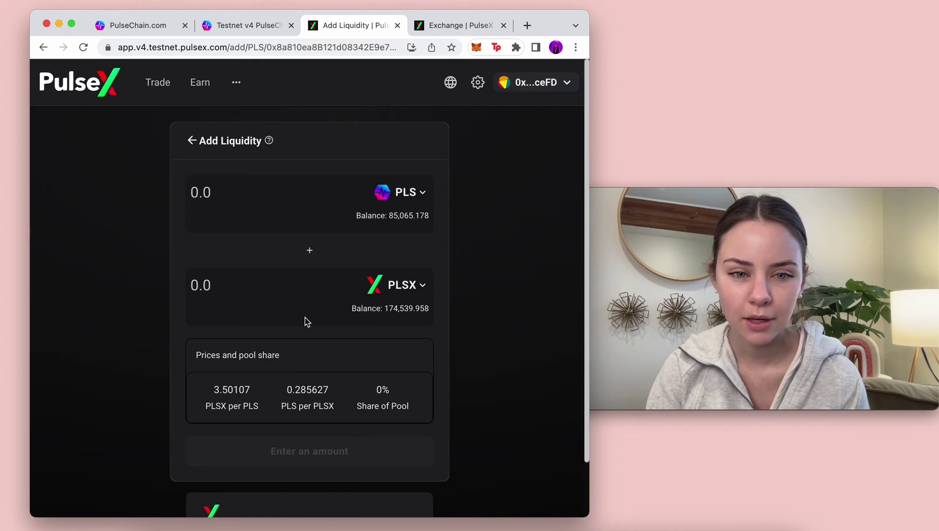
{"action": "left_click", "coordinate": [201, 199]}
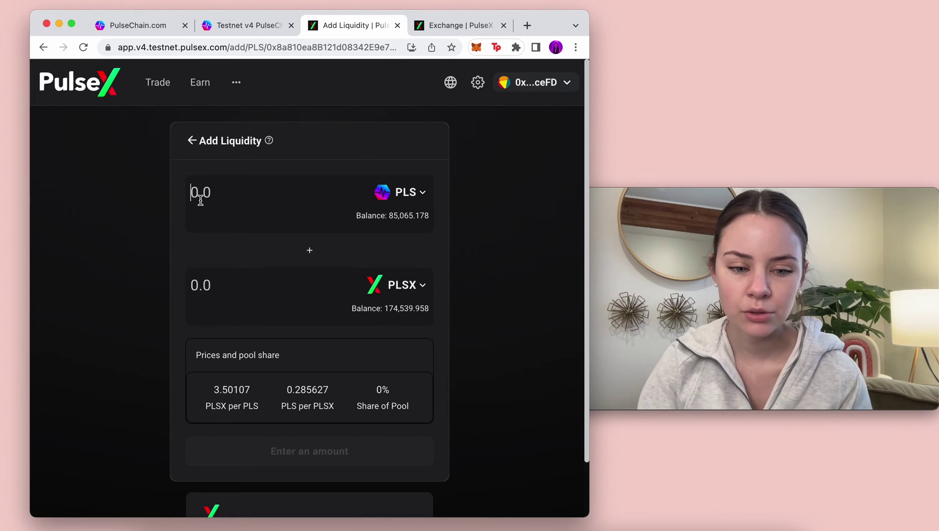
{"action": "type", "text": "20,000"}
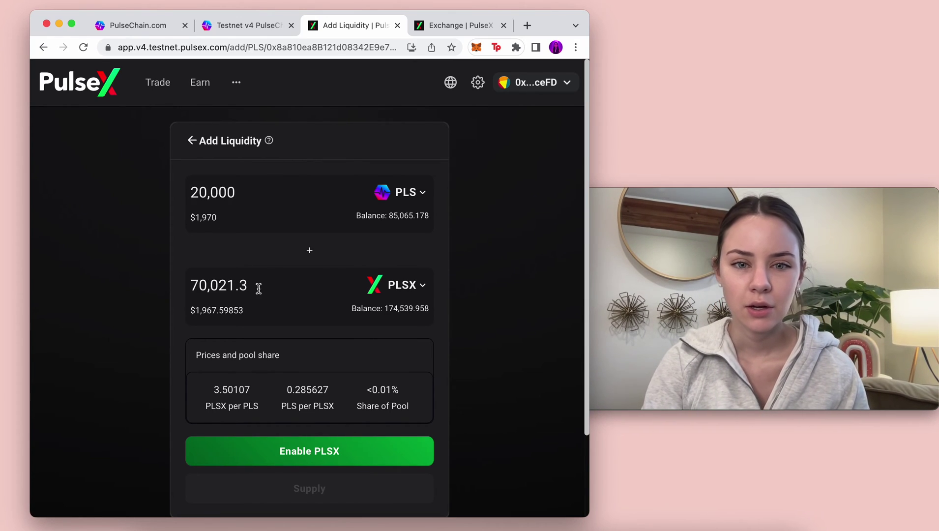
{"action": "scroll", "coordinate": [346, 290], "scroll_direction": "down", "scroll_amount": 2}
Request PLSX spending approval and set the cap to the full PLSX balance.
{"action": "left_click", "coordinate": [326, 403]}
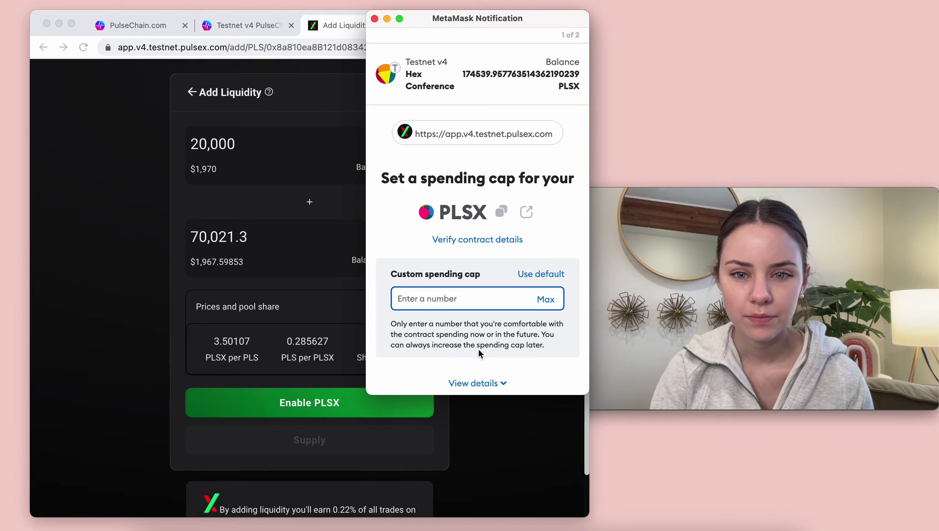
{"action": "left_click", "coordinate": [550, 275]}
{"action": "left_click", "coordinate": [545, 304]}
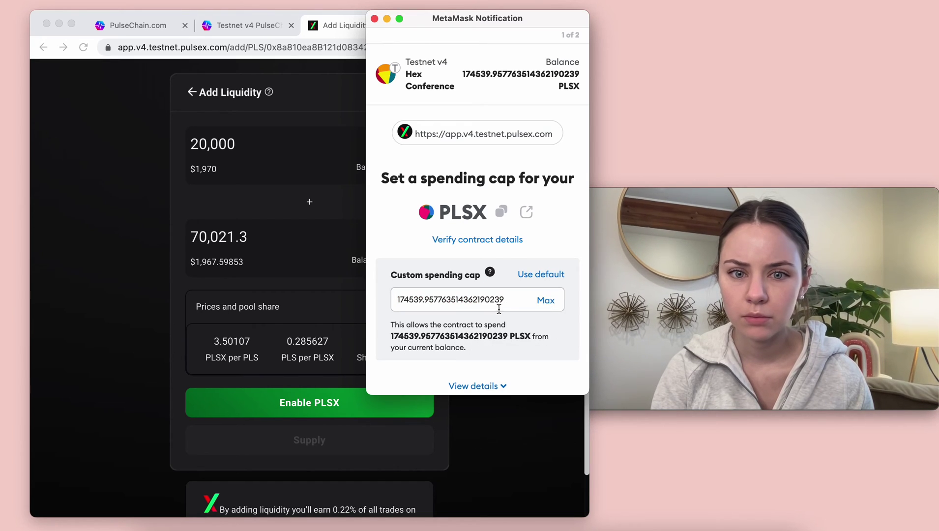
{"action": "scroll", "coordinate": [496, 307], "scroll_direction": "down", "scroll_amount": 2}
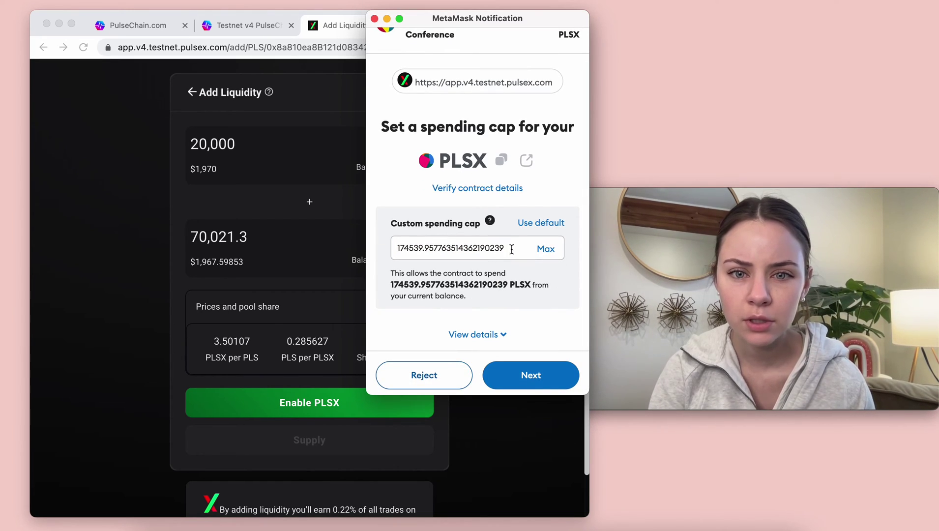
{"action": "left_click_drag", "start_coordinate": [511, 248], "coordinate": [363, 250]}
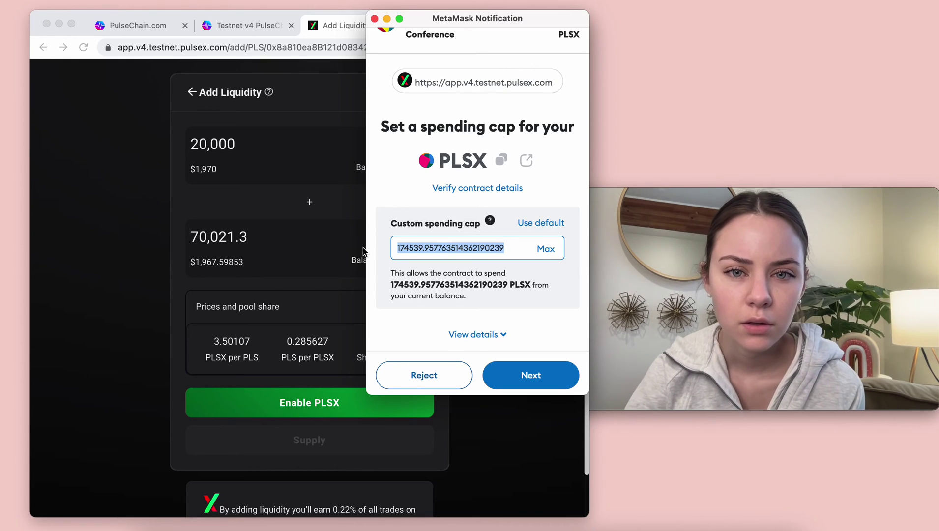
Review the spending cap, hit insufficient gas funds, and reject the request.
{"action": "left_click", "coordinate": [538, 388]}
{"action": "scroll", "coordinate": [522, 322], "scroll_direction": "down", "scroll_amount": 3}
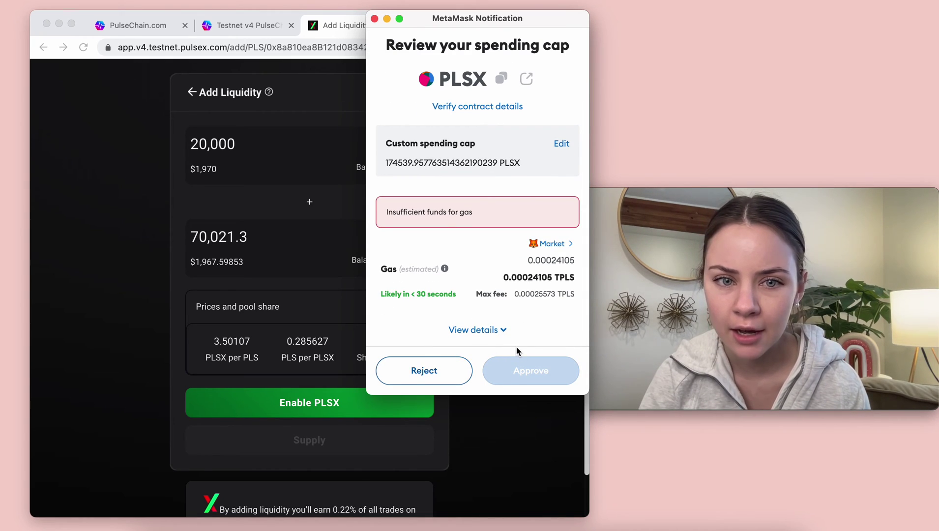
{"action": "left_click", "coordinate": [451, 376]}
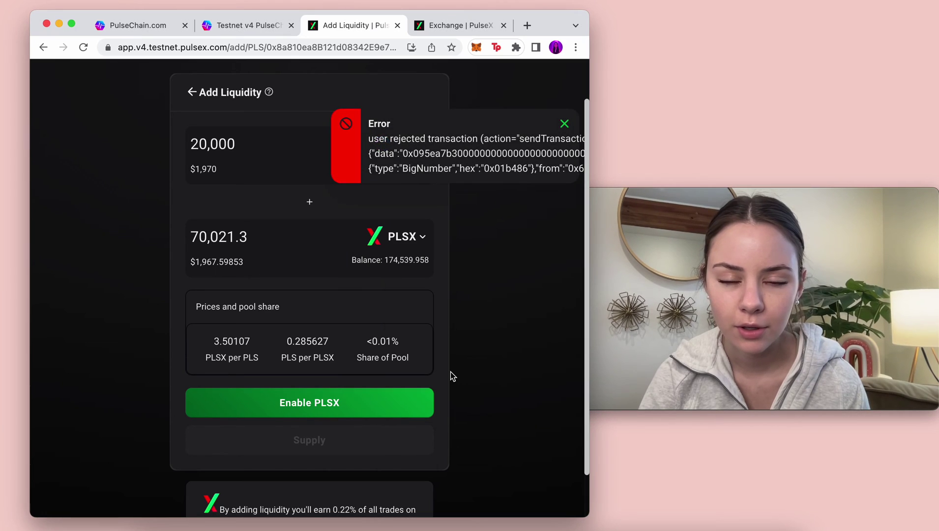
Dismiss the error and retry the PLSX approval with a 70100 spending cap.
{"action": "left_click", "coordinate": [564, 123]}
{"action": "left_click", "coordinate": [251, 396]}
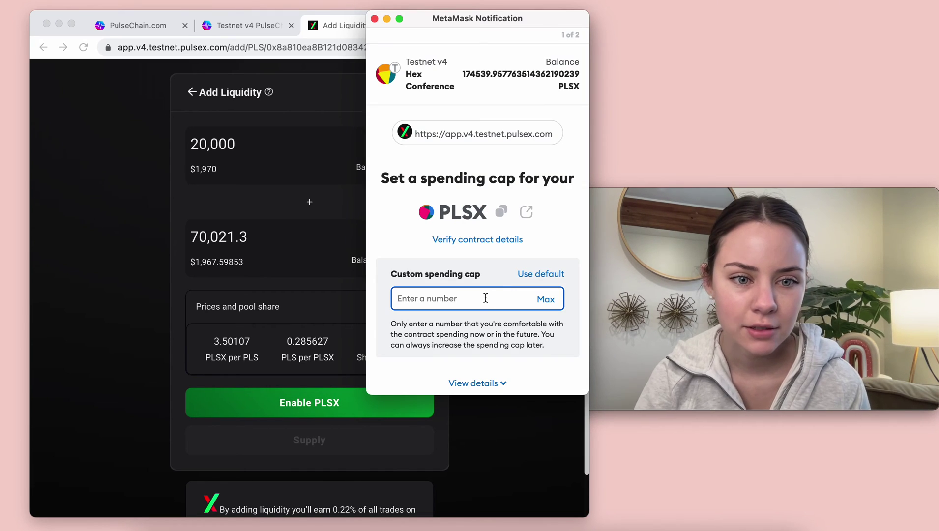
{"action": "type", "text": "70000"}
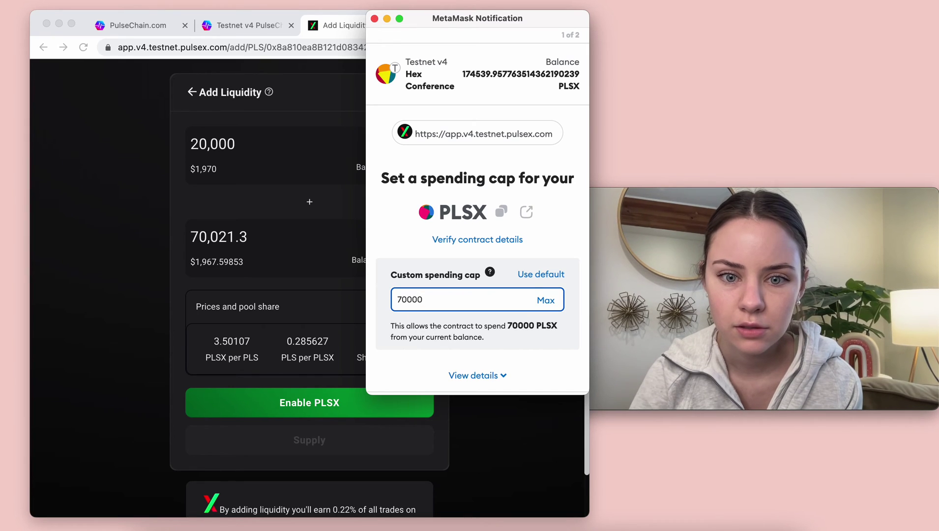
{"action": "key", "text": "BackSpace"}
{"action": "key", "text": "BackSpace"}
{"action": "type", "text": "100"}
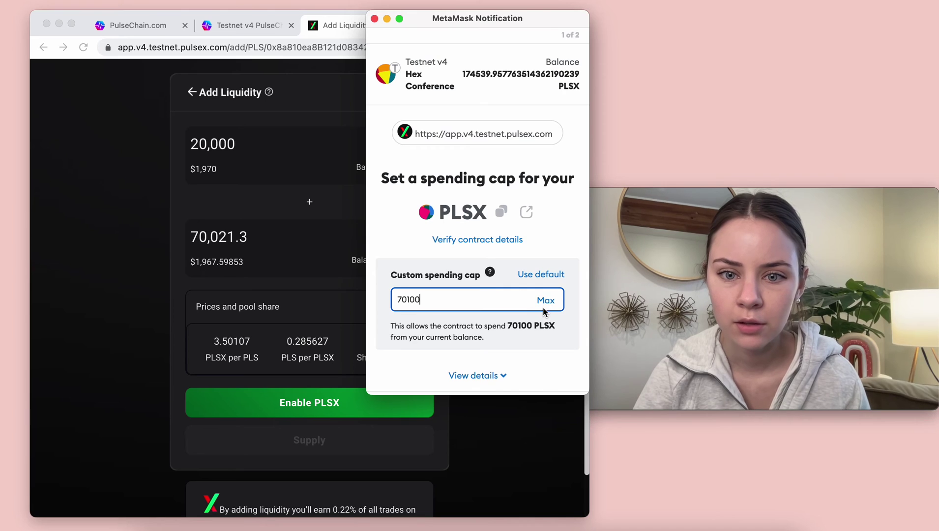
{"action": "scroll", "coordinate": [543, 307], "scroll_direction": "down", "scroll_amount": 2}
{"action": "left_click", "coordinate": [528, 364]}
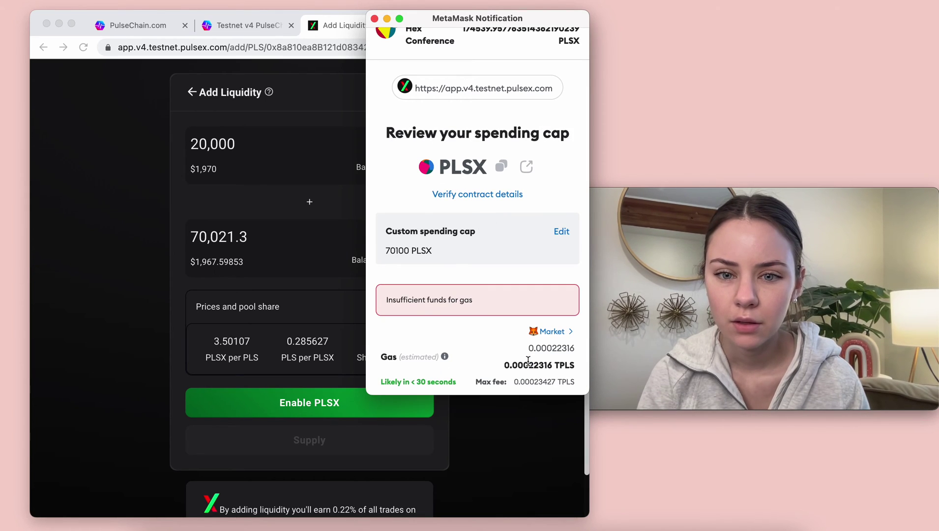
{"action": "scroll", "coordinate": [528, 364], "scroll_direction": "down", "scroll_amount": 2}
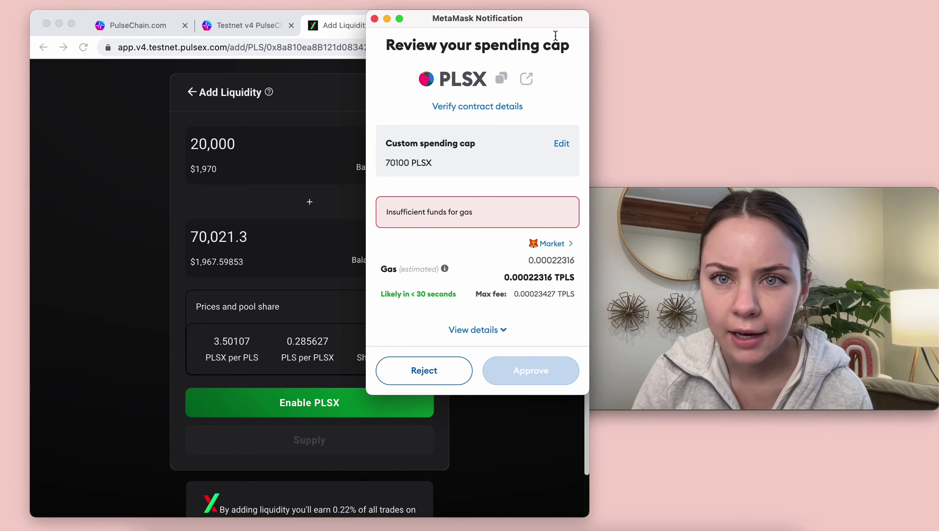
{"action": "mouse_move", "coordinate": [554, 27]}
{"action": "left_mouse_down"}
{"action": "mouse_move", "coordinate": [554, 54]}
{"action": "mouse_move", "coordinate": [488, 217]}
{"action": "mouse_move", "coordinate": [563, 30]}
{"action": "mouse_move", "coordinate": [552, 46]}
{"action": "left_mouse_up"}
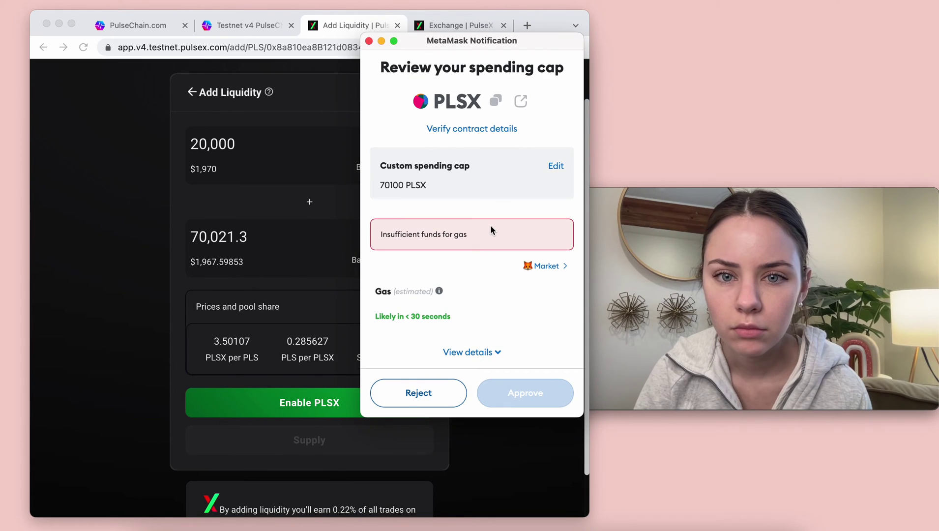
Change the cap to 50000 PLSX, then reject it over insufficient gas and dismiss the error.
{"action": "left_click", "coordinate": [555, 165]}
{"action": "key", "text": "BackSpace"}
{"action": "key", "text": "BackSpace"}
{"action": "key", "text": "BackSpace"}
{"action": "key", "text": "BackSpace"}
{"action": "key", "text": "BackSpace"}
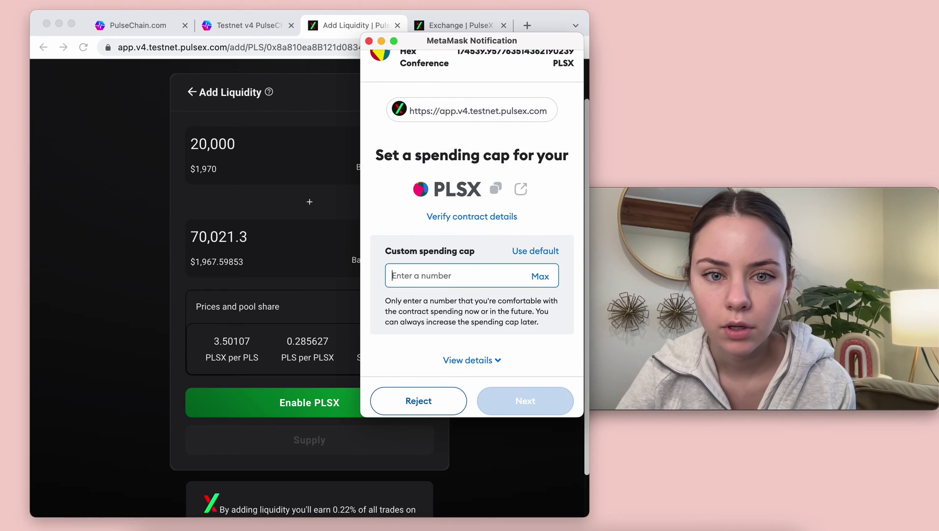
{"action": "type", "text": "50000"}
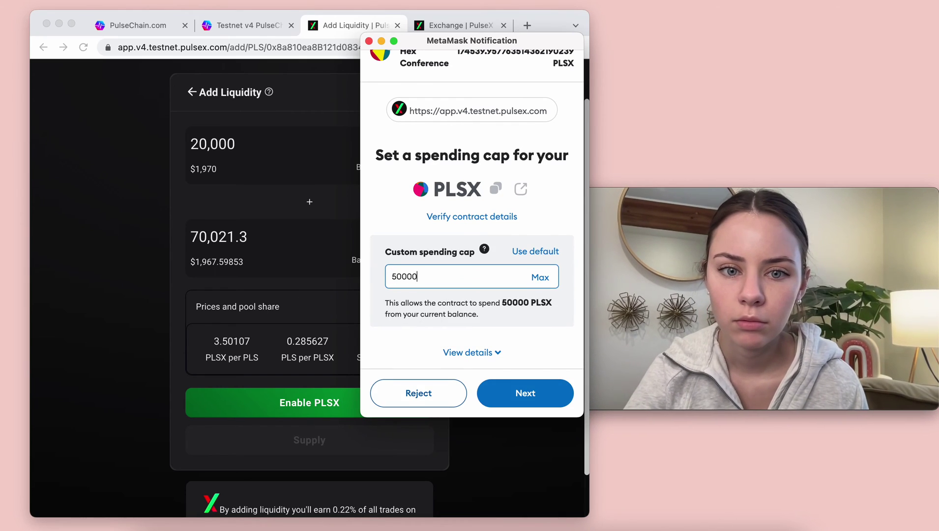
{"action": "left_click", "coordinate": [513, 399]}
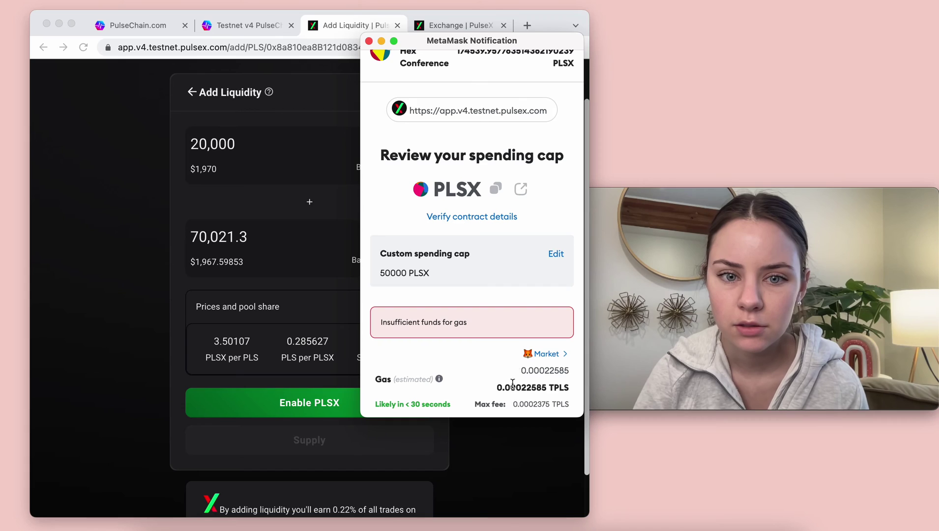
{"action": "scroll", "coordinate": [511, 334], "scroll_direction": "down", "scroll_amount": 3}
{"action": "left_click", "coordinate": [435, 393]}
{"action": "left_click", "coordinate": [564, 124]}
{"action": "scroll", "coordinate": [450, 288], "scroll_direction": "down", "scroll_amount": 2}
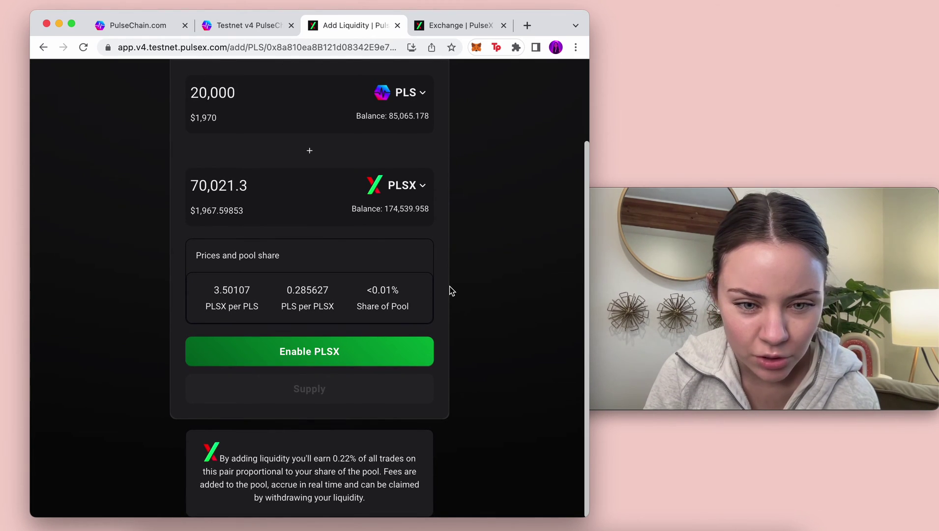
Reopen Add Liquidity via Trade > Liquidity and enter 10,000 PLS, pairing with 35,010.6 PLSX.
{"action": "scroll", "coordinate": [451, 290], "scroll_direction": "up", "scroll_amount": 4}
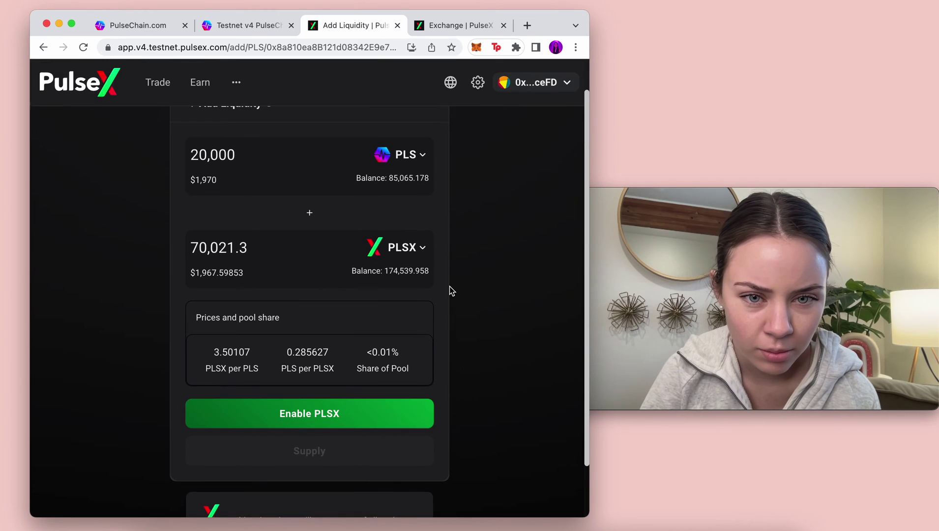
{"action": "mouse_move", "coordinate": [156, 83]}
{"action": "left_click", "coordinate": [158, 83]}
{"action": "left_click", "coordinate": [335, 121]}
{"action": "left_click", "coordinate": [297, 317]}
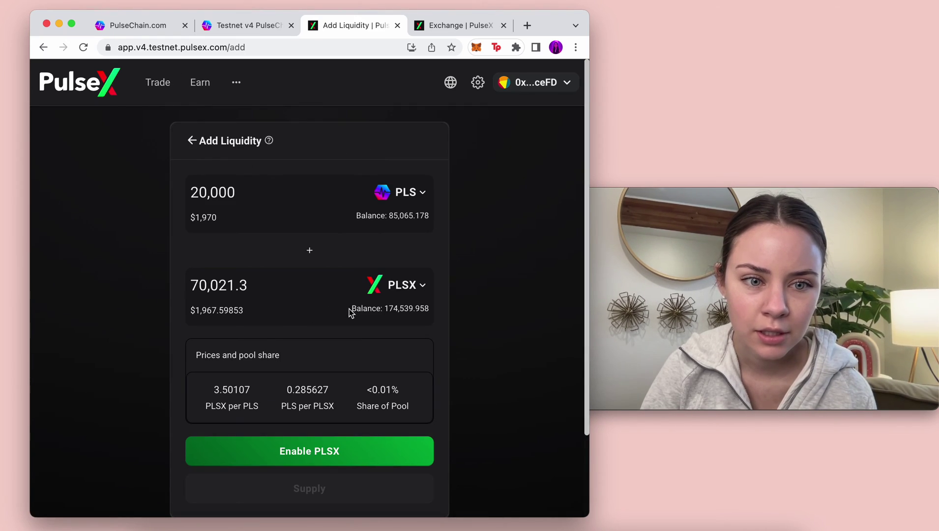
{"action": "left_click", "coordinate": [241, 195]}
{"action": "key", "text": "BackSpace"}
{"action": "key", "text": "BackSpace"}
{"action": "key", "text": "BackSpace"}
{"action": "key", "text": "BackSpace"}
{"action": "key", "text": "BackSpace"}
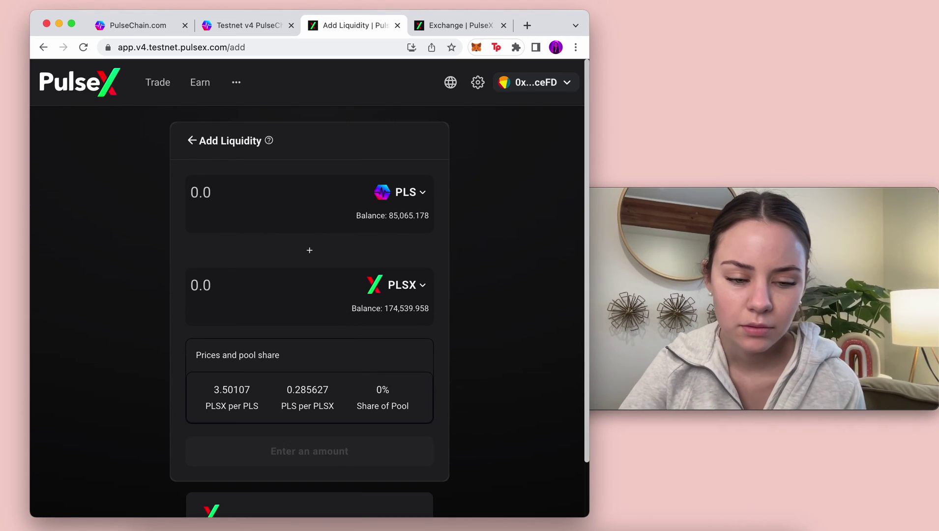
{"action": "type", "text": "10,000"}
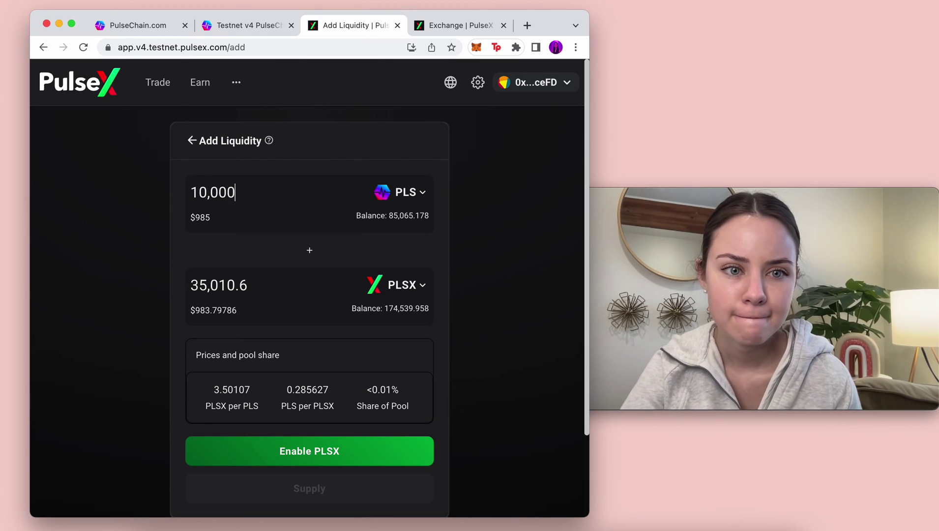
Request PLSX approval capped at the full balance, reject it, and dismiss the error.
{"action": "left_click", "coordinate": [347, 452]}
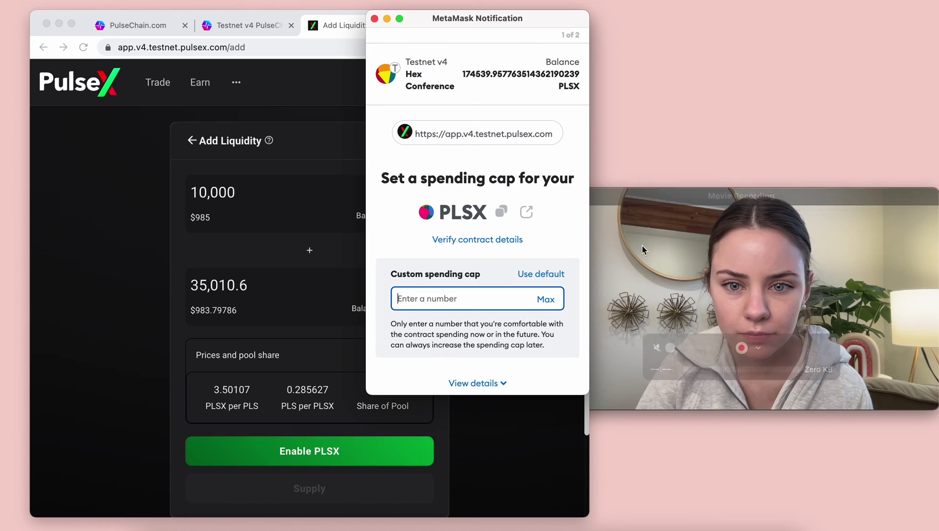
{"action": "left_click", "coordinate": [546, 299]}
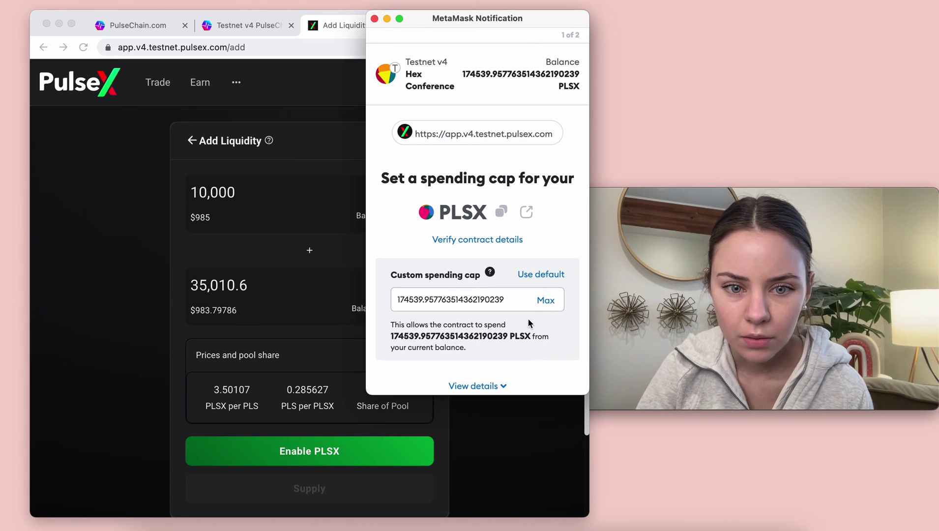
{"action": "scroll", "coordinate": [529, 322], "scroll_direction": "down", "scroll_amount": 2}
{"action": "left_click", "coordinate": [520, 382]}
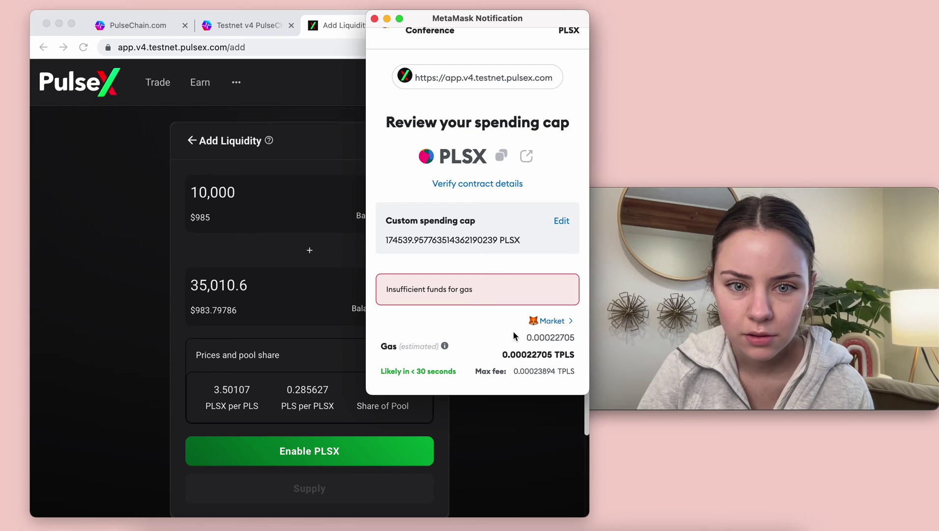
{"action": "scroll", "coordinate": [469, 291], "scroll_direction": "down", "scroll_amount": 3}
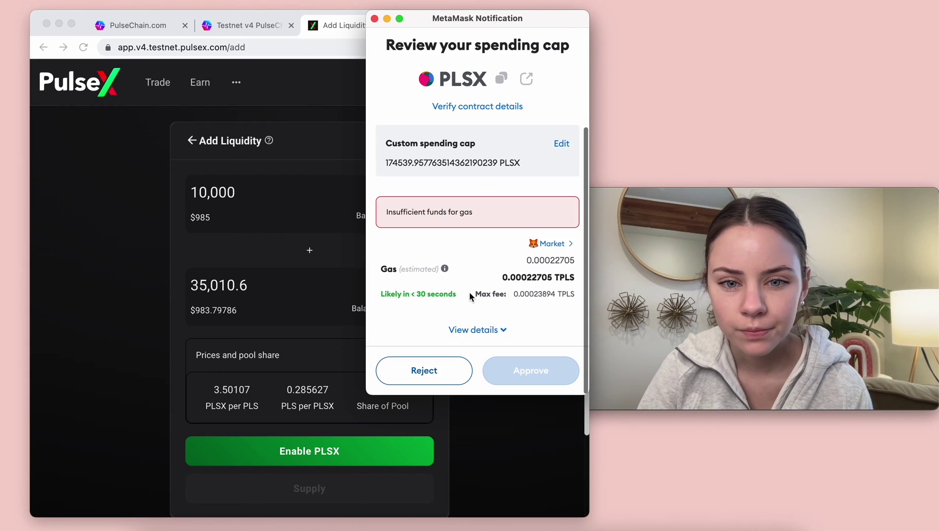
{"action": "left_click", "coordinate": [426, 377]}
{"action": "mouse_move", "coordinate": [555, 107]}
{"action": "left_click", "coordinate": [564, 124]}
Retry with the cap trimmed to 174539 PLSX, reject it for insufficient gas, and dismiss the error.
{"action": "left_click", "coordinate": [291, 452]}
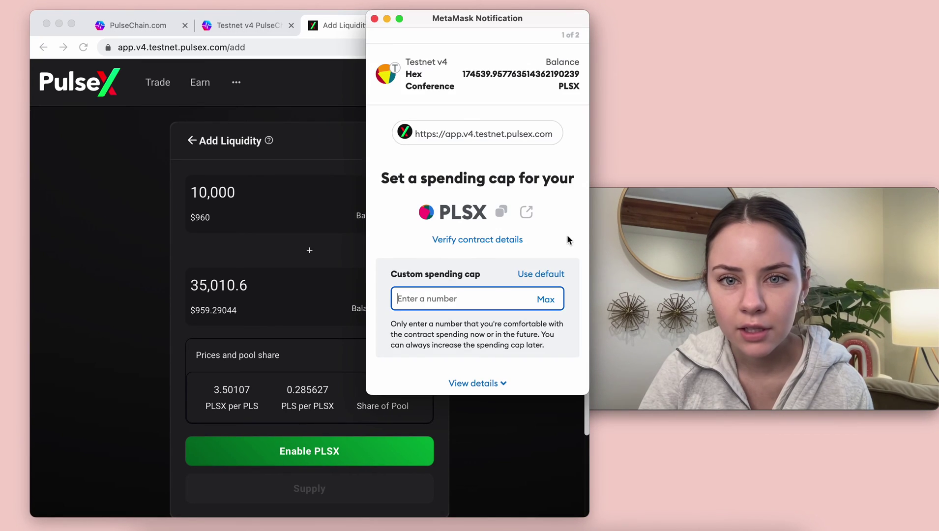
{"action": "left_click", "coordinate": [548, 273]}
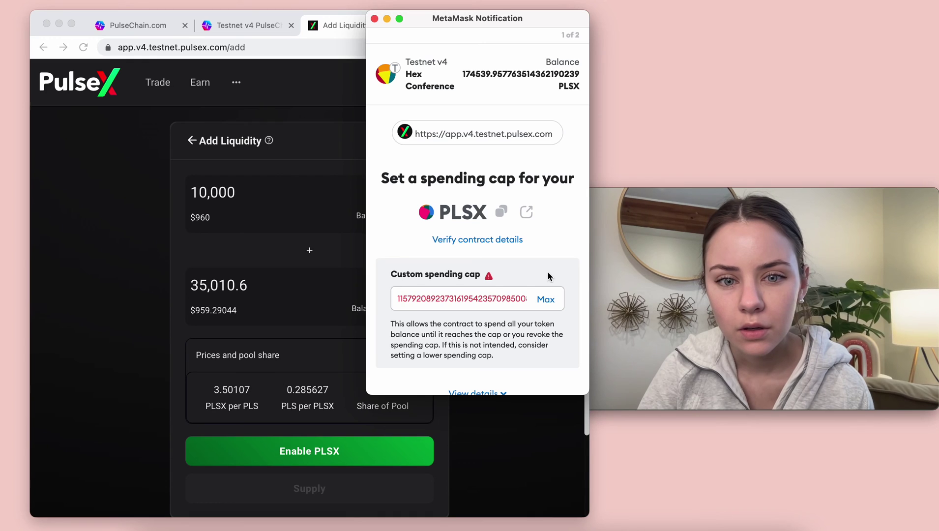
{"action": "left_click", "coordinate": [545, 299]}
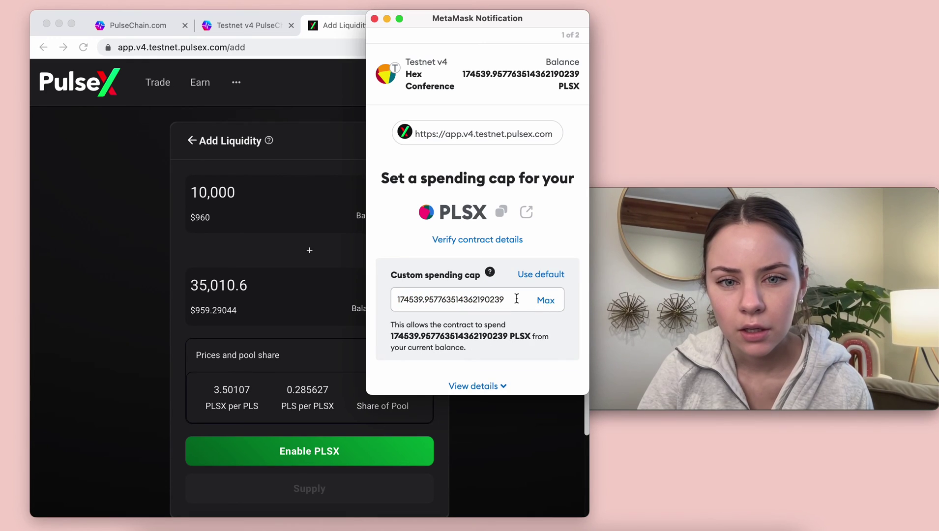
{"action": "left_click_drag", "start_coordinate": [517, 298], "coordinate": [425, 302]}
{"action": "key", "text": "BackSpace"}
{"action": "key", "text": "BackSpace"}
{"action": "scroll", "coordinate": [486, 320], "scroll_direction": "down", "scroll_amount": 2}
{"action": "left_click", "coordinate": [488, 328]}
{"action": "scroll", "coordinate": [502, 315], "scroll_direction": "down", "scroll_amount": 3}
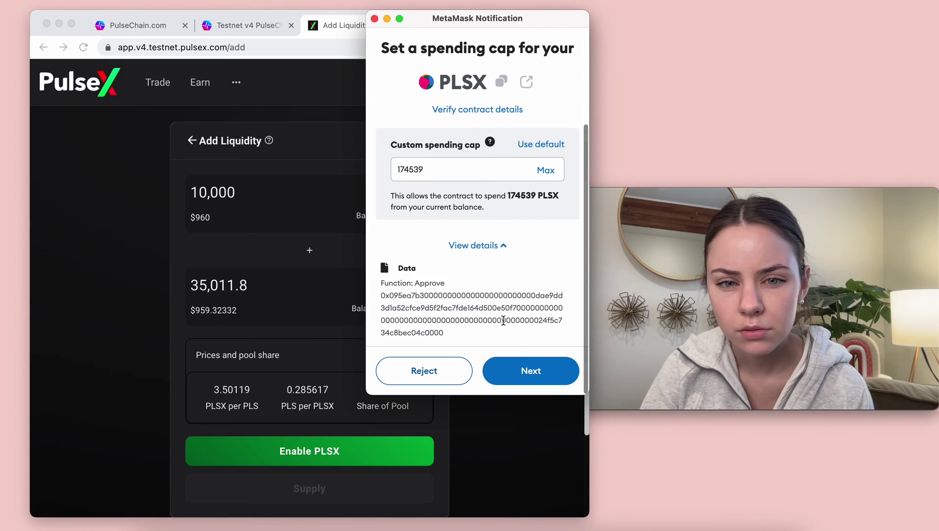
{"action": "left_click", "coordinate": [519, 367]}
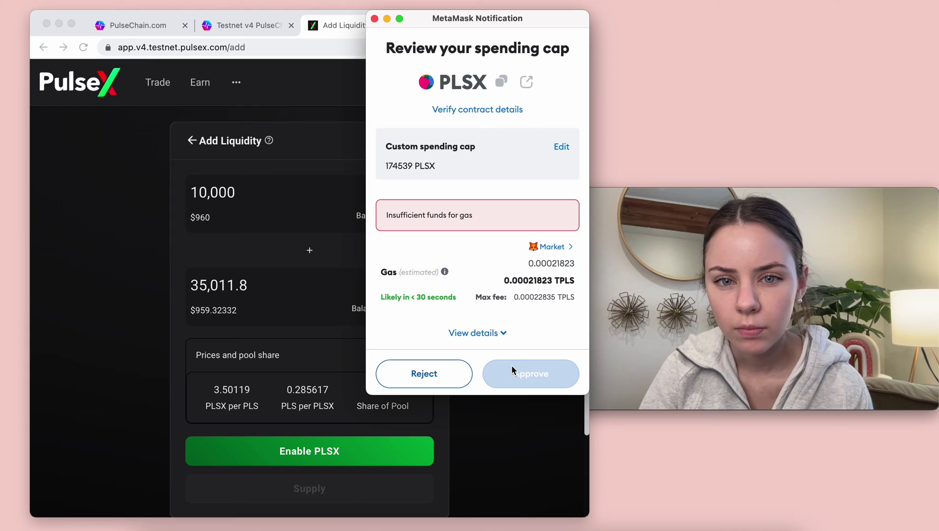
{"action": "left_click", "coordinate": [416, 374]}
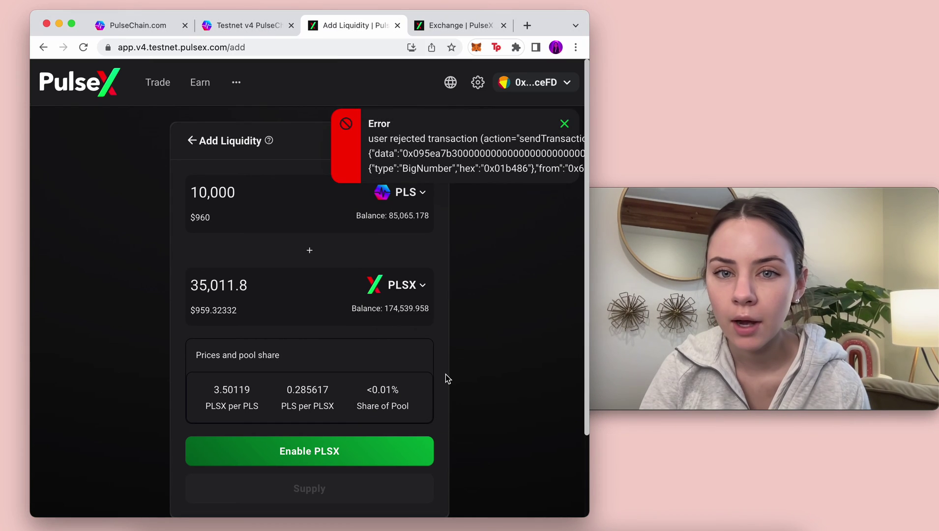
{"action": "left_click", "coordinate": [563, 124]}
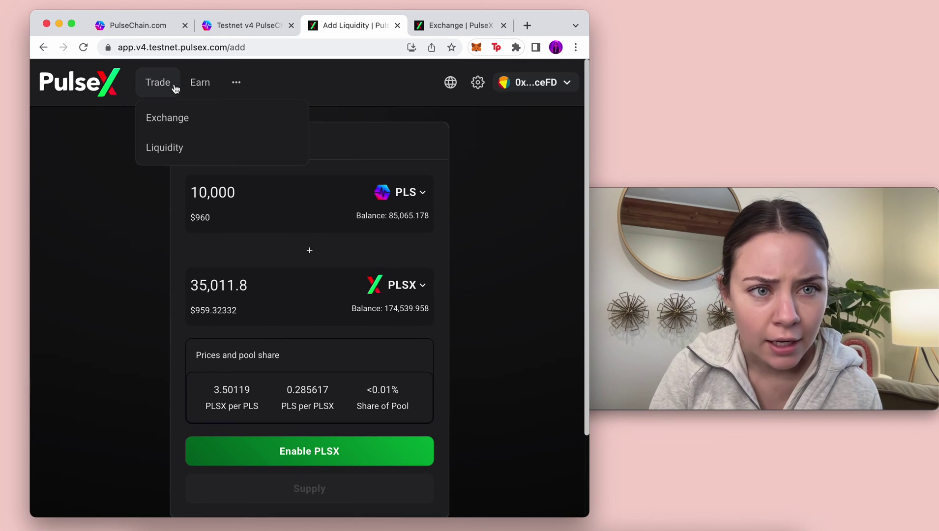
View finished Pools, then open Farms and expand and collapse the PLSX-PLS LP farm details.
{"action": "mouse_move", "coordinate": [199, 87]}
{"action": "left_click", "coordinate": [197, 145]}
{"action": "left_click", "coordinate": [149, 237]}
{"action": "left_click", "coordinate": [276, 123]}
{"action": "left_click", "coordinate": [494, 291]}
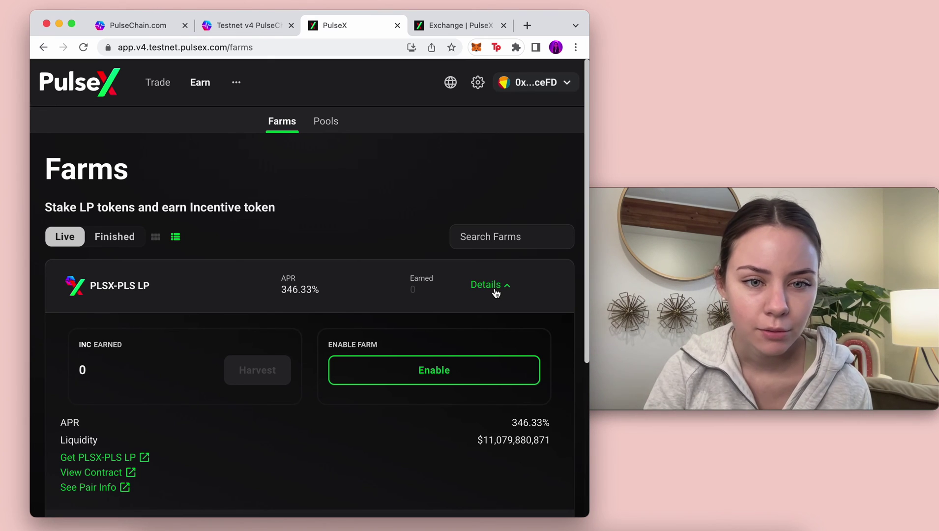
{"action": "left_click", "coordinate": [496, 292]}
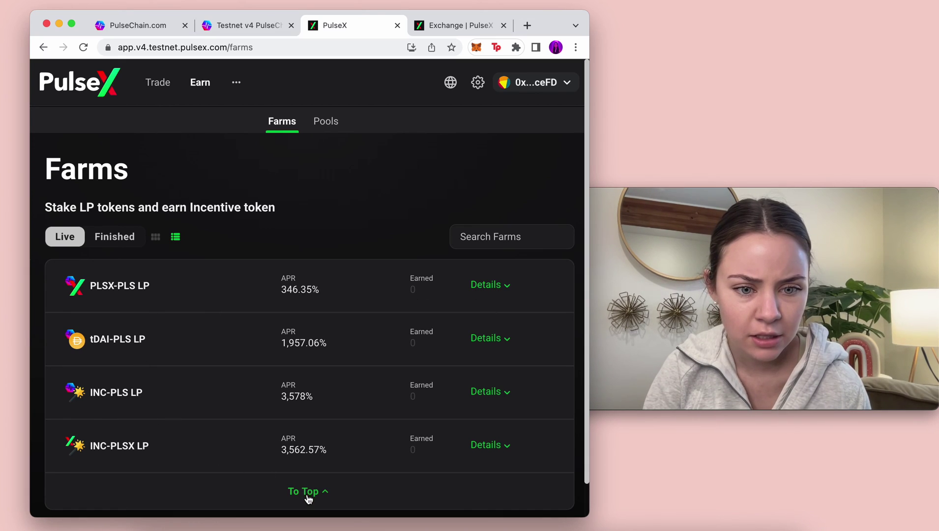
{"action": "scroll", "coordinate": [206, 436], "scroll_direction": "down", "scroll_amount": 2}
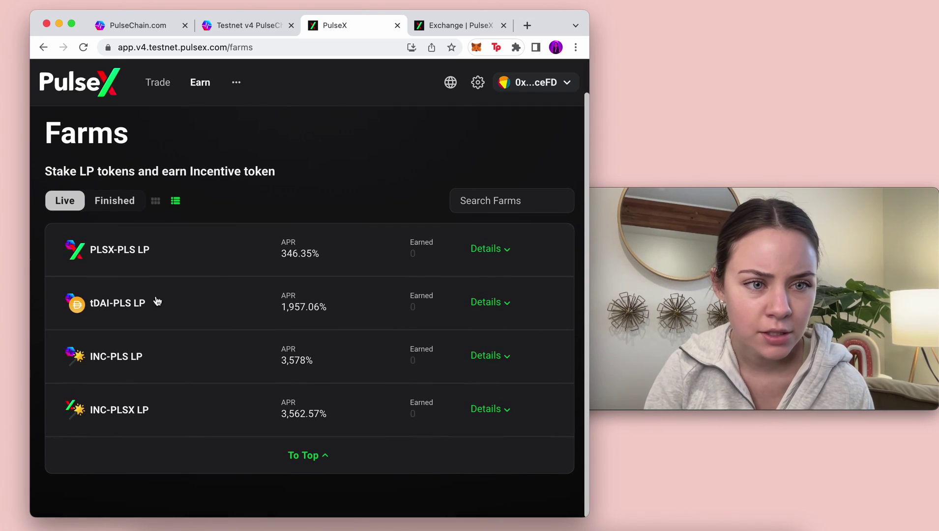
{"action": "left_click", "coordinate": [110, 202]}
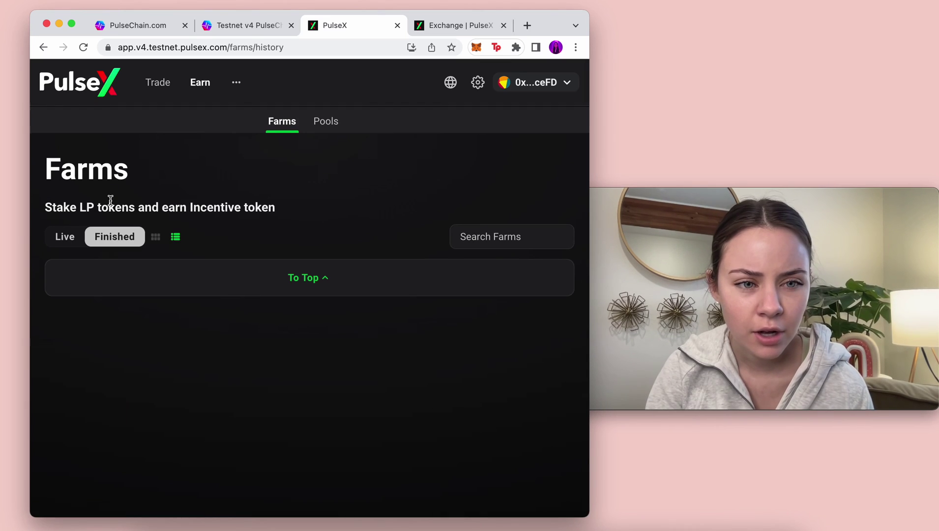
{"action": "left_click", "coordinate": [65, 237]}
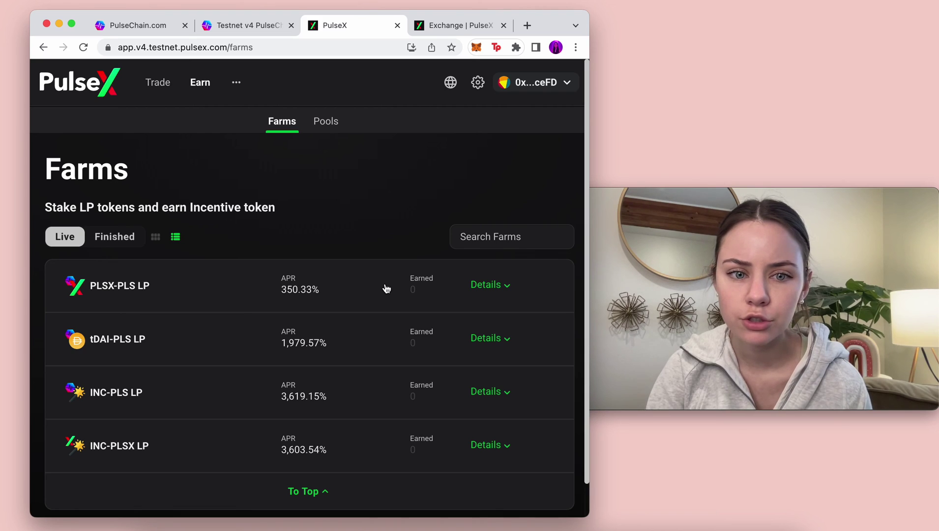
{"action": "scroll", "coordinate": [386, 289], "scroll_direction": "down", "scroll_amount": 1}
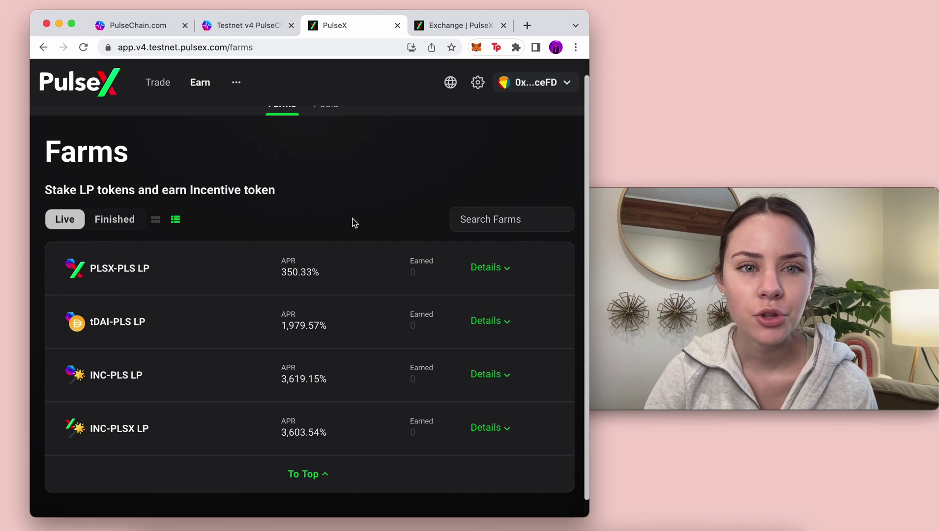
{"action": "scroll", "coordinate": [352, 219], "scroll_direction": "up", "scroll_amount": 1}
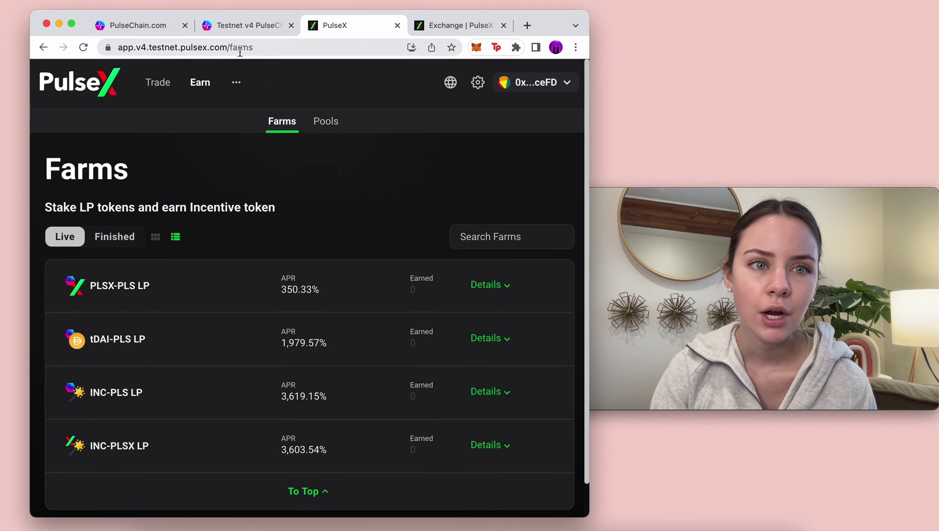
From the PulseChain.com tab, open the PulseChain Bridge showing a tDAI transfer form.
{"action": "left_click", "coordinate": [124, 26]}
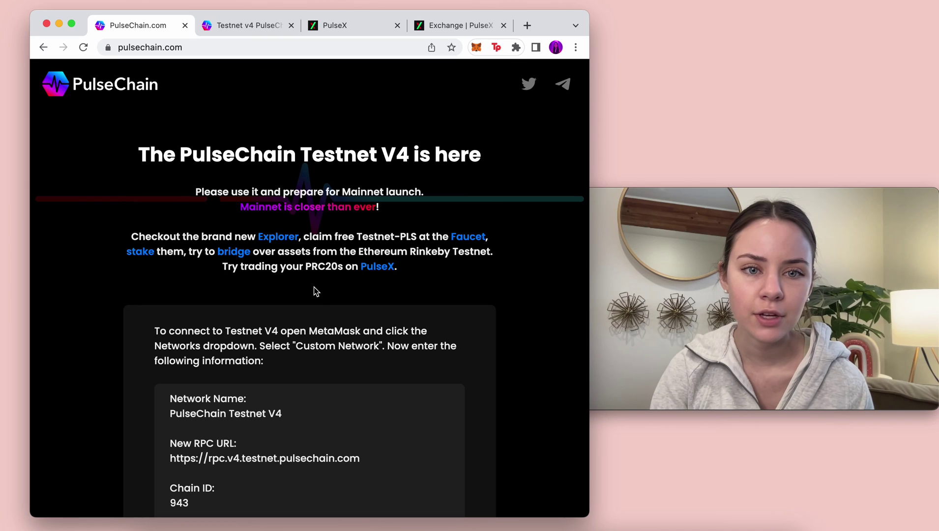
{"action": "left_click", "coordinate": [238, 252]}
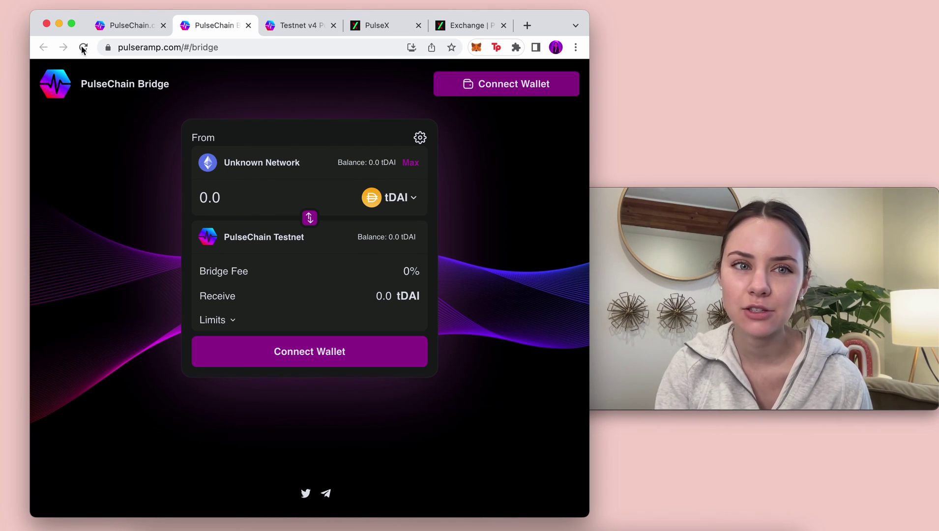
Go back to PulseChain.com and open the tPLS Faucet (v4) in a new tab.
{"action": "left_click", "coordinate": [118, 26]}
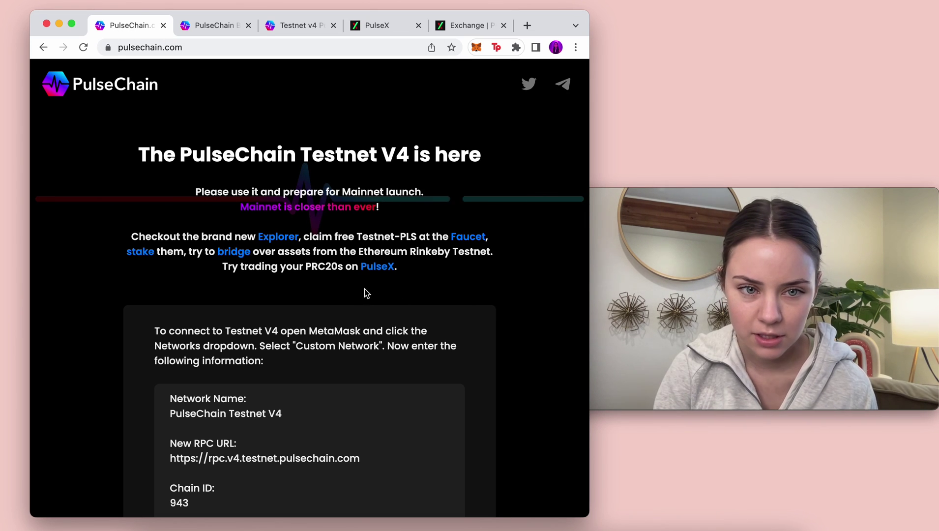
{"action": "left_click", "coordinate": [467, 238]}
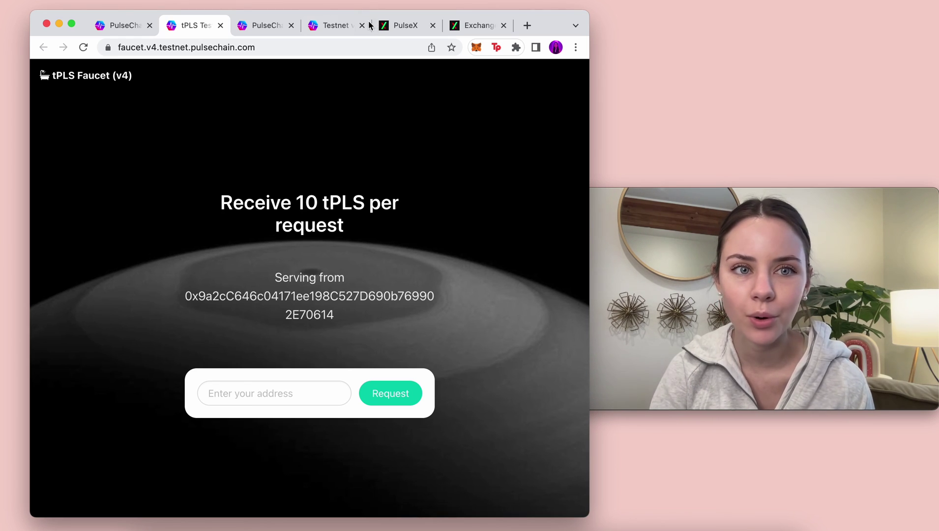
{"action": "left_click", "coordinate": [221, 25]}
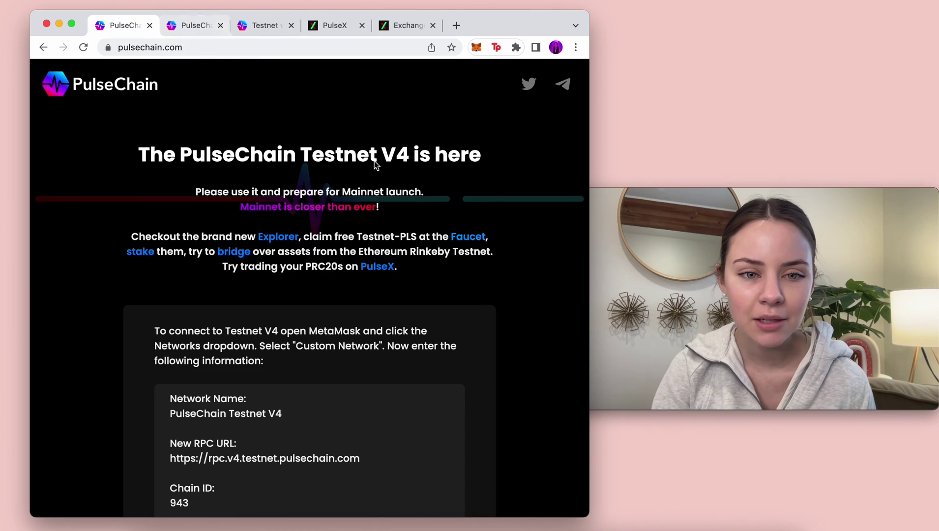